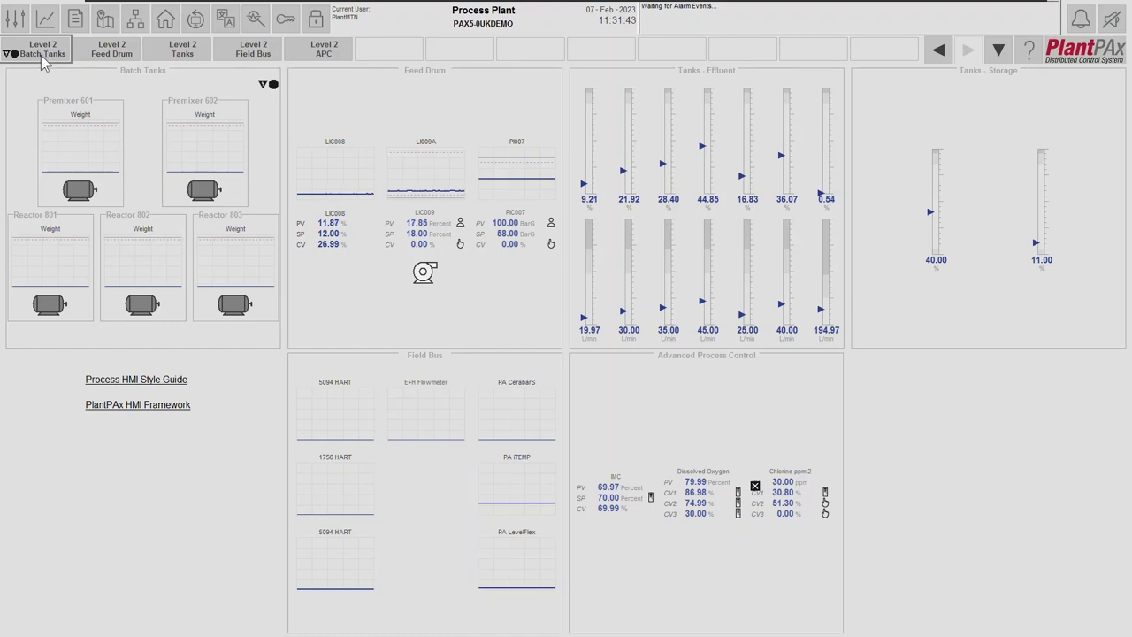
# - Open the Batch Tanks display and Premixer 601's organization tree, reviewing the status-icon help PDF
pyautogui.click(163, 76)
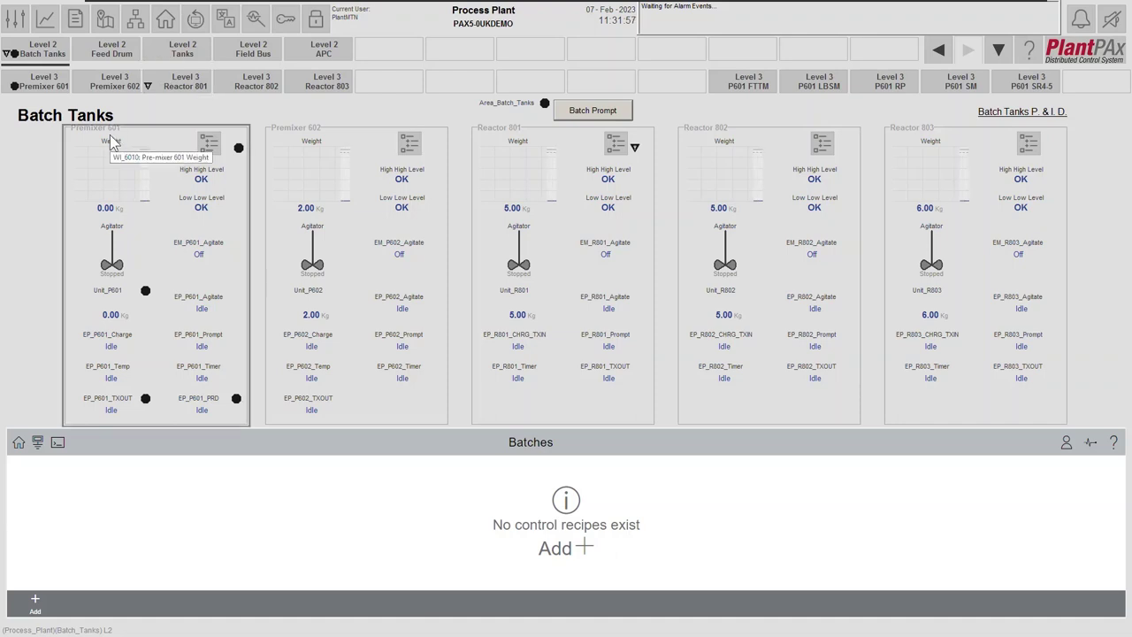
pyautogui.click(209, 143)
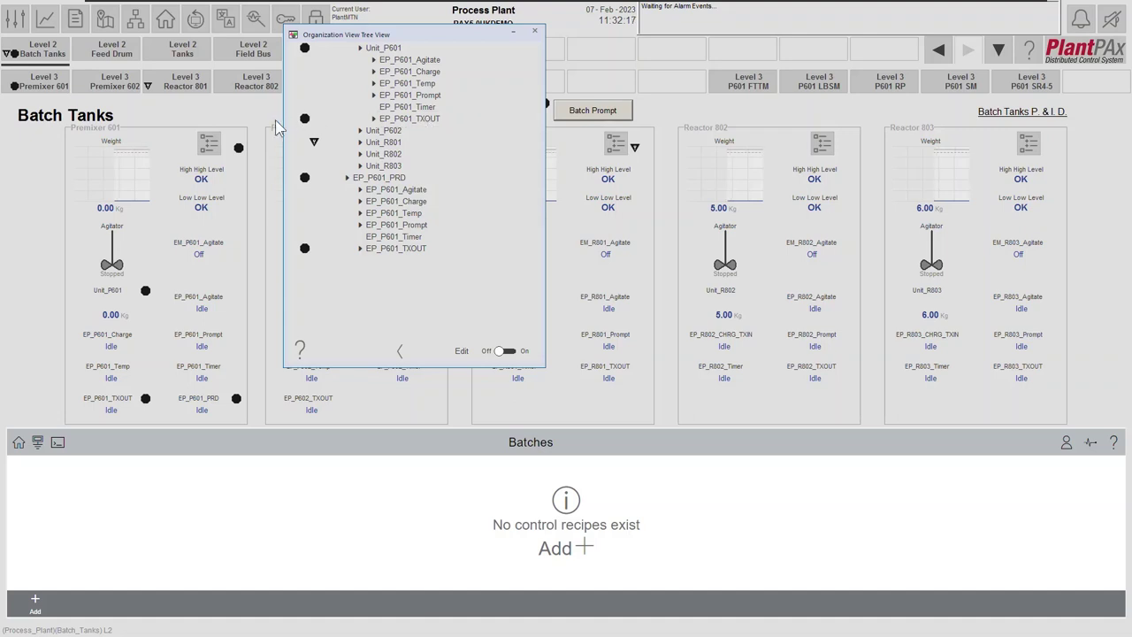
pyautogui.click(299, 350)
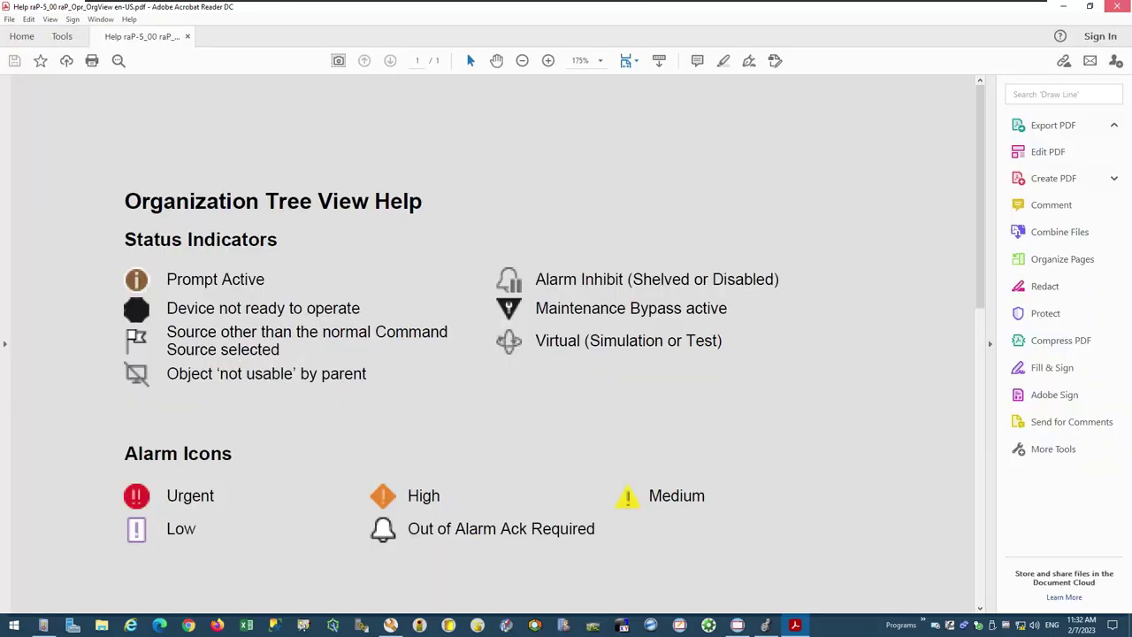
pyautogui.click(1120, 6)
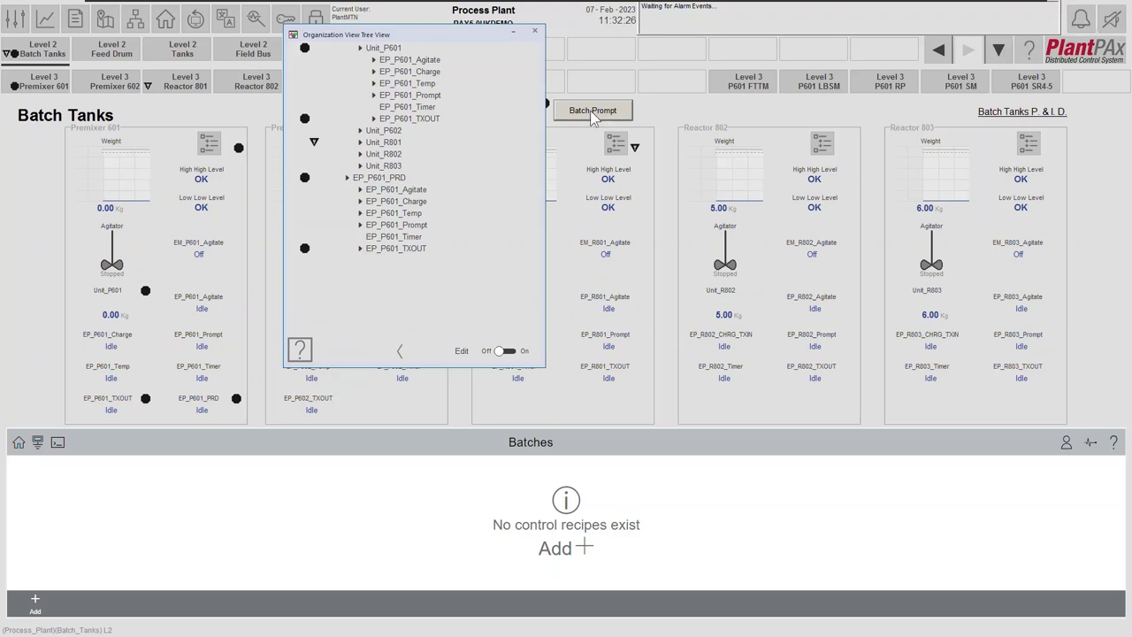
# - Expand EP_P601_TXOUT and open the PU_6010 transfer out pump faceplate
pyautogui.click(373, 120)
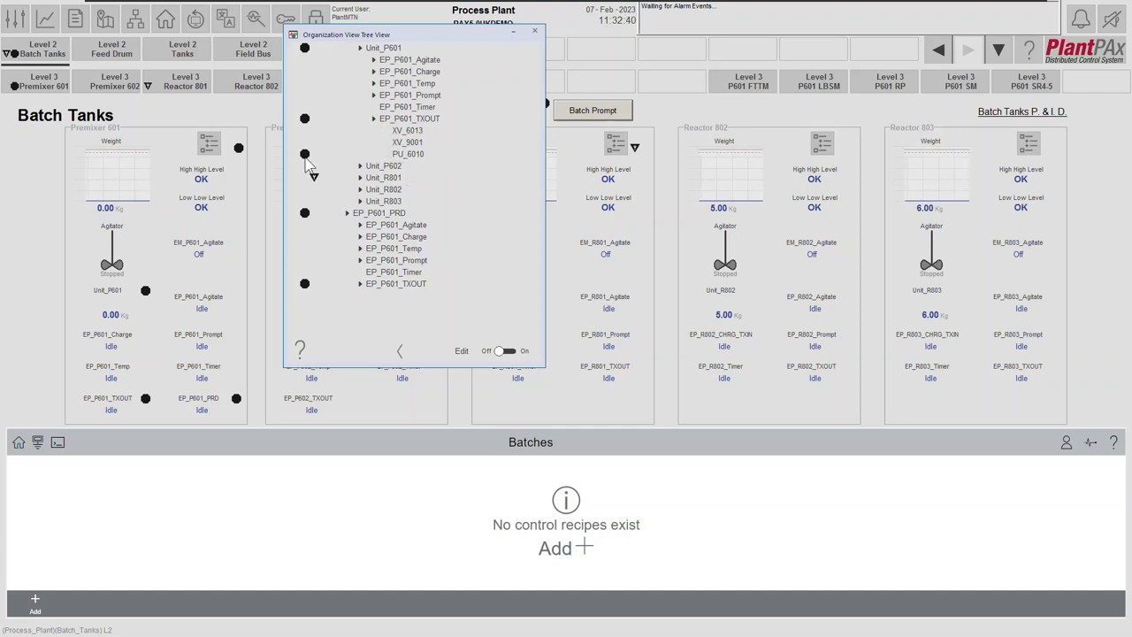
pyautogui.click(419, 155)
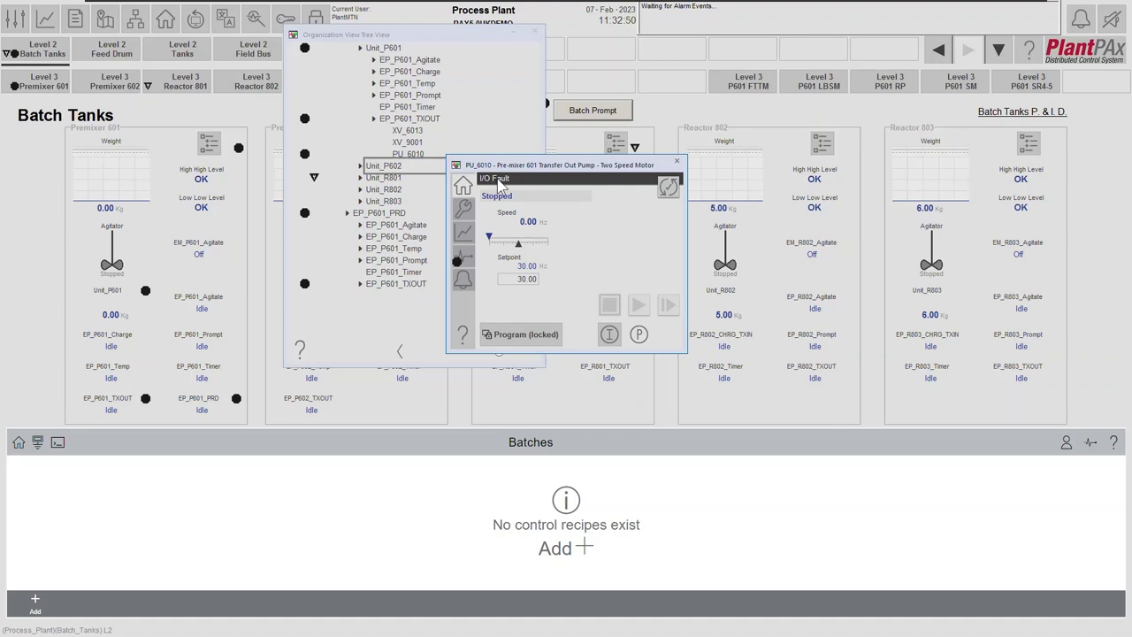
# - Clear PU_6010's I/O Fault with Device Reset on the Diagnostics tab
pyautogui.click(465, 256)
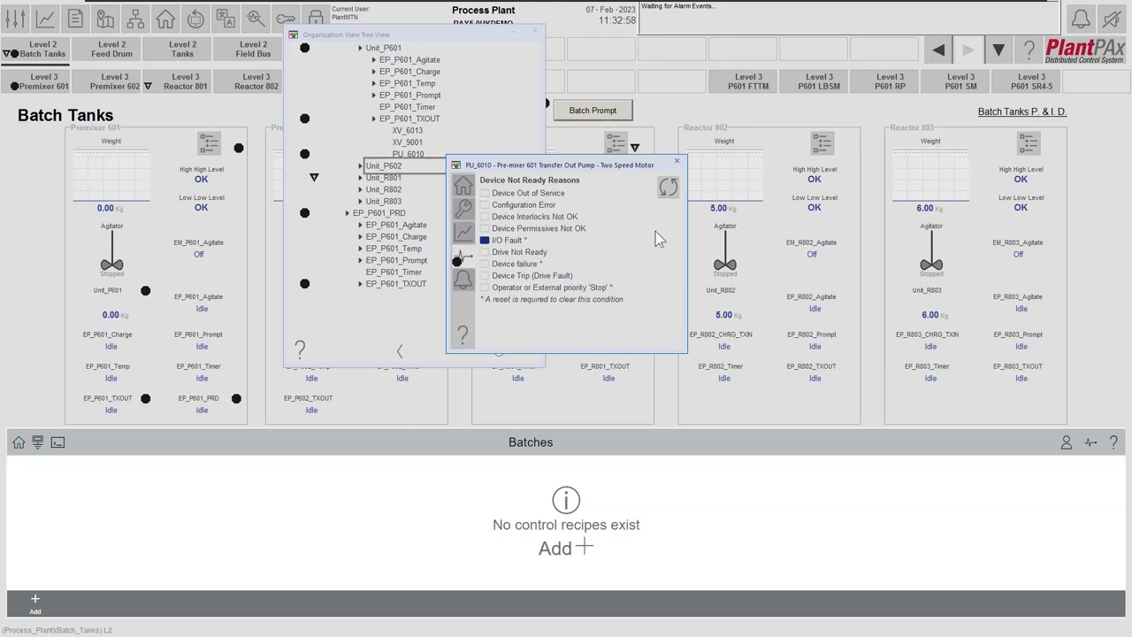
pyautogui.click(669, 189)
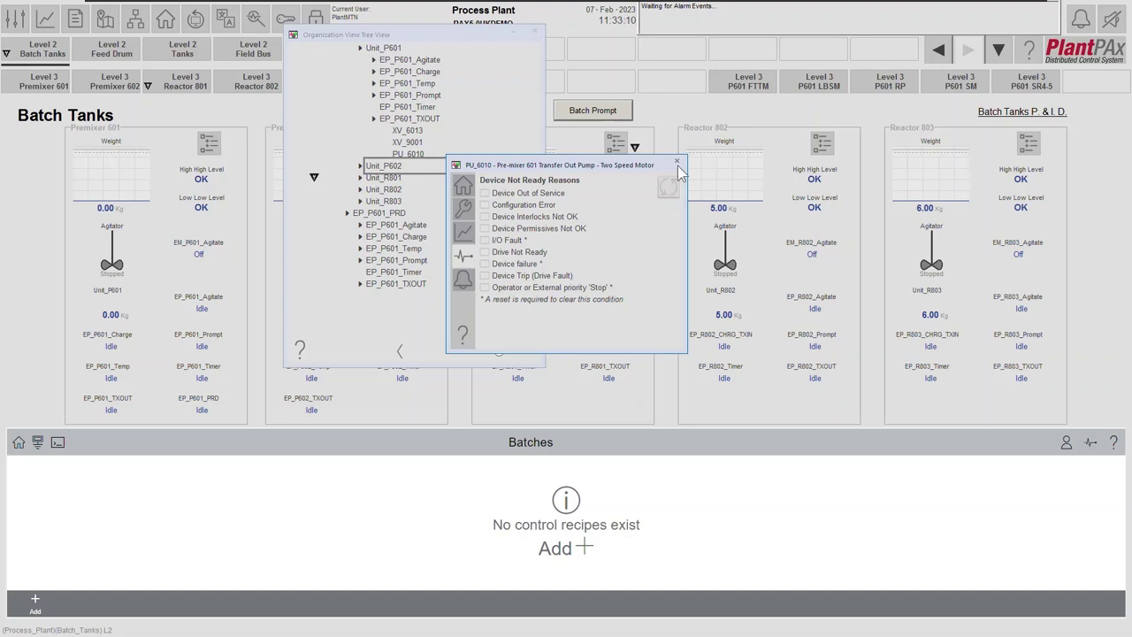
# - Close the PU_6010 faceplate and switch the tree from Unit_P601 to Unit_R801
pyautogui.click(677, 161)
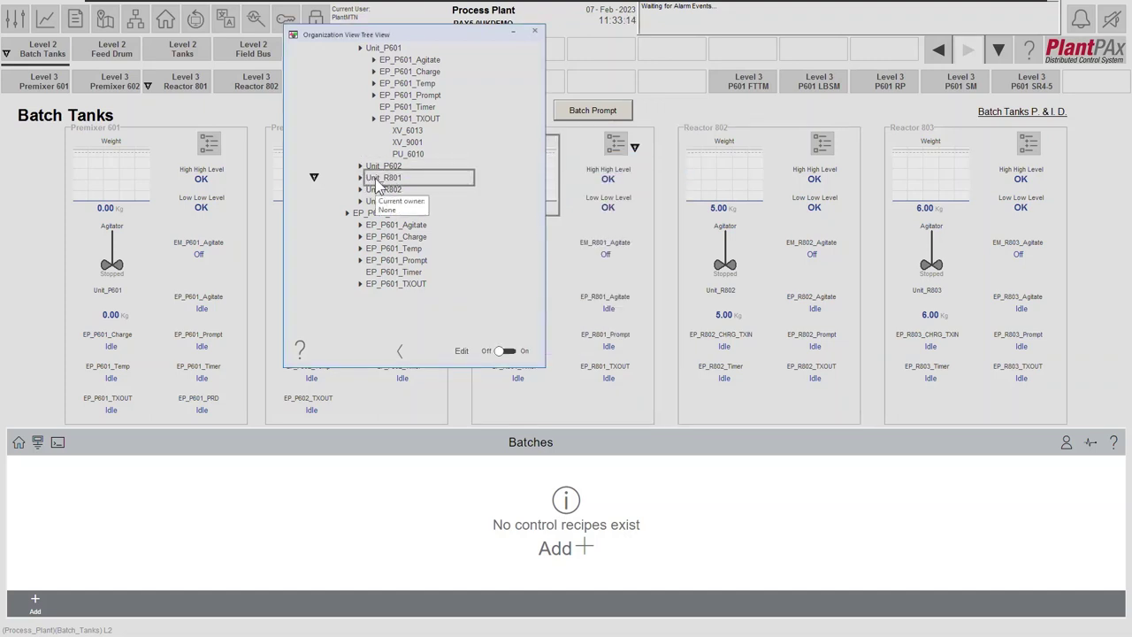
pyautogui.click(360, 49)
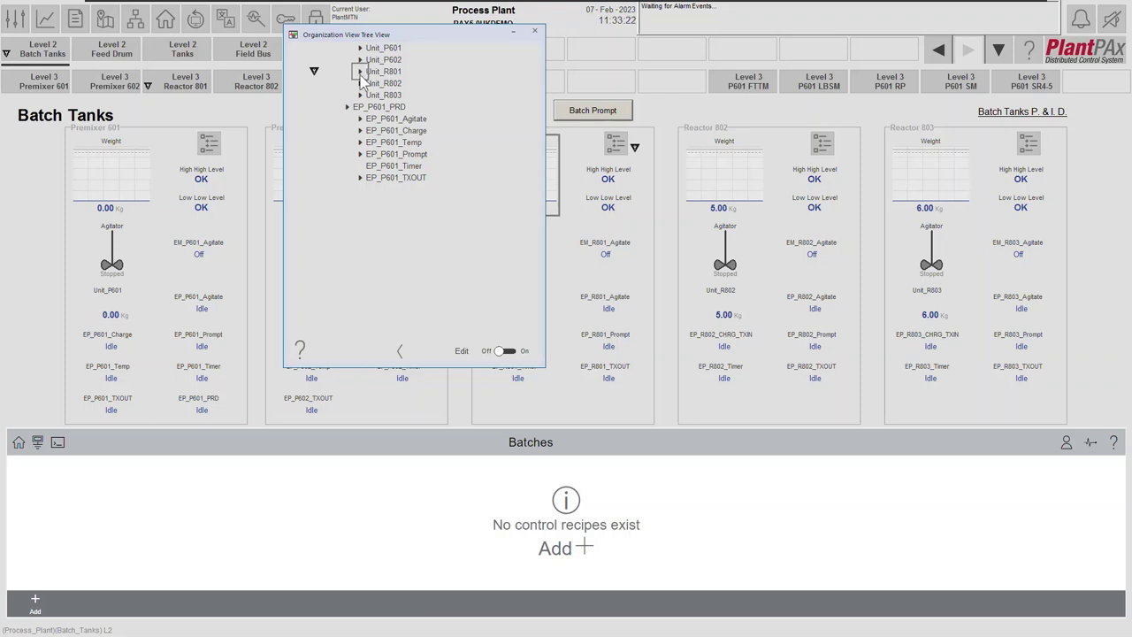
pyautogui.click(360, 75)
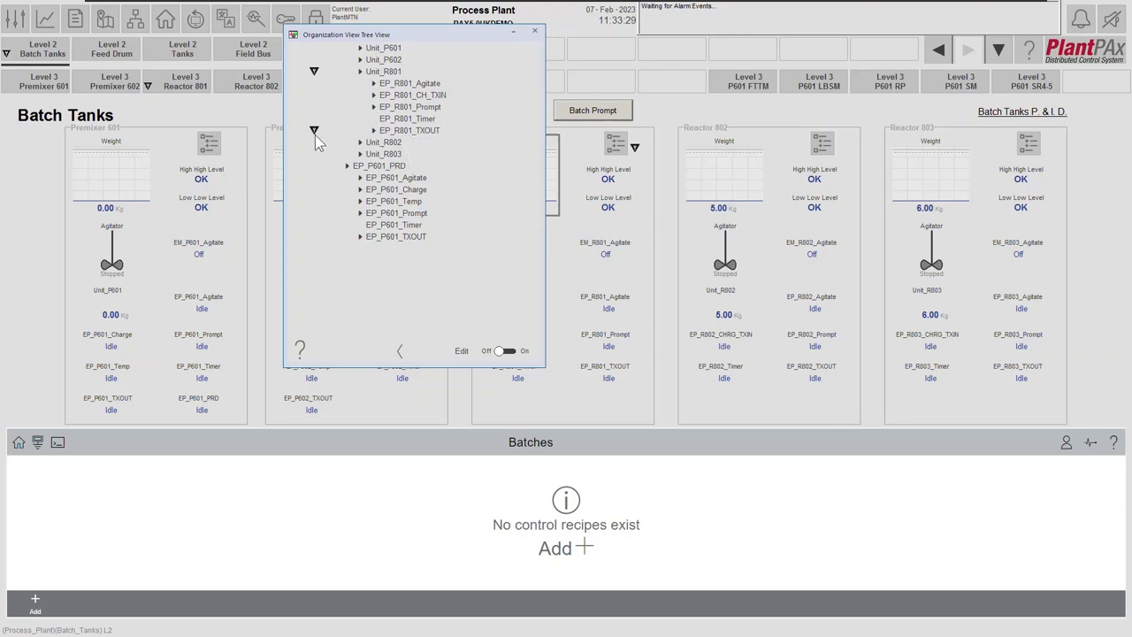
# - Review the tree's status-icon help in Acrobat Reader, then close it
pyautogui.click(299, 351)
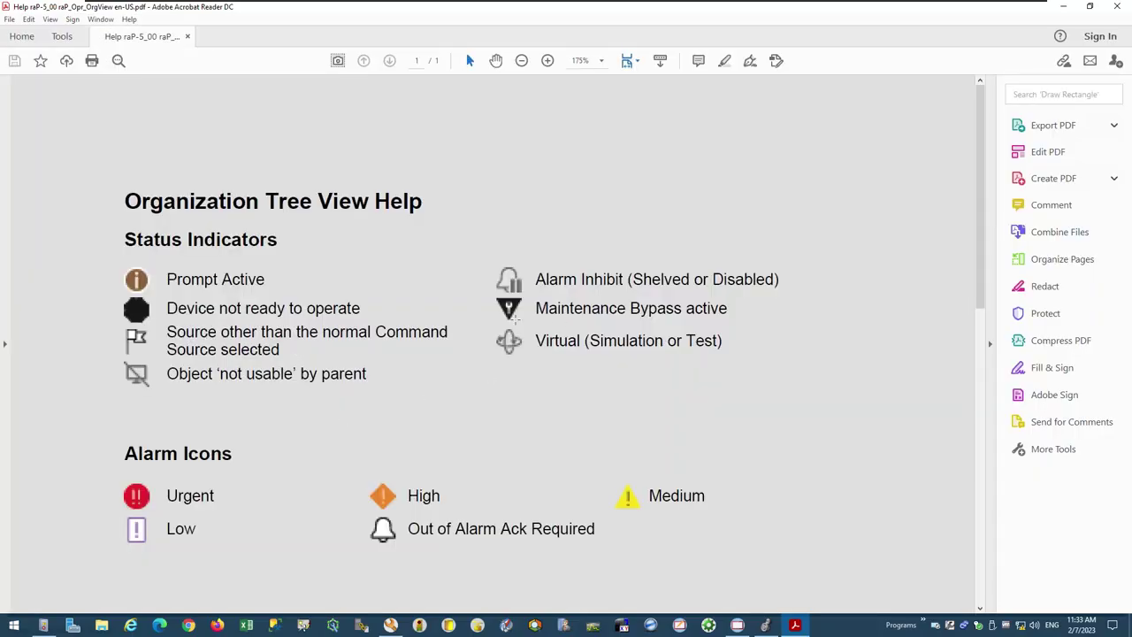
pyautogui.click(1095, 119)
pyautogui.click(1116, 7)
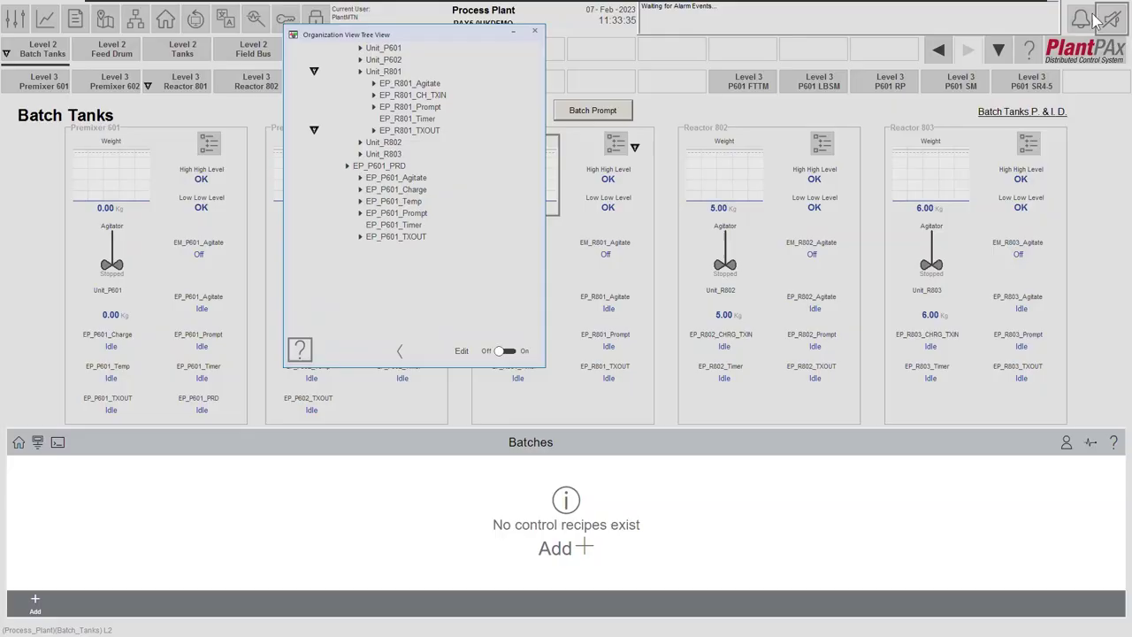
# - Expand EP_R801_TXOUT and open the XV_8013 Reactor 801 Outlet Valve faceplate
pyautogui.click(374, 131)
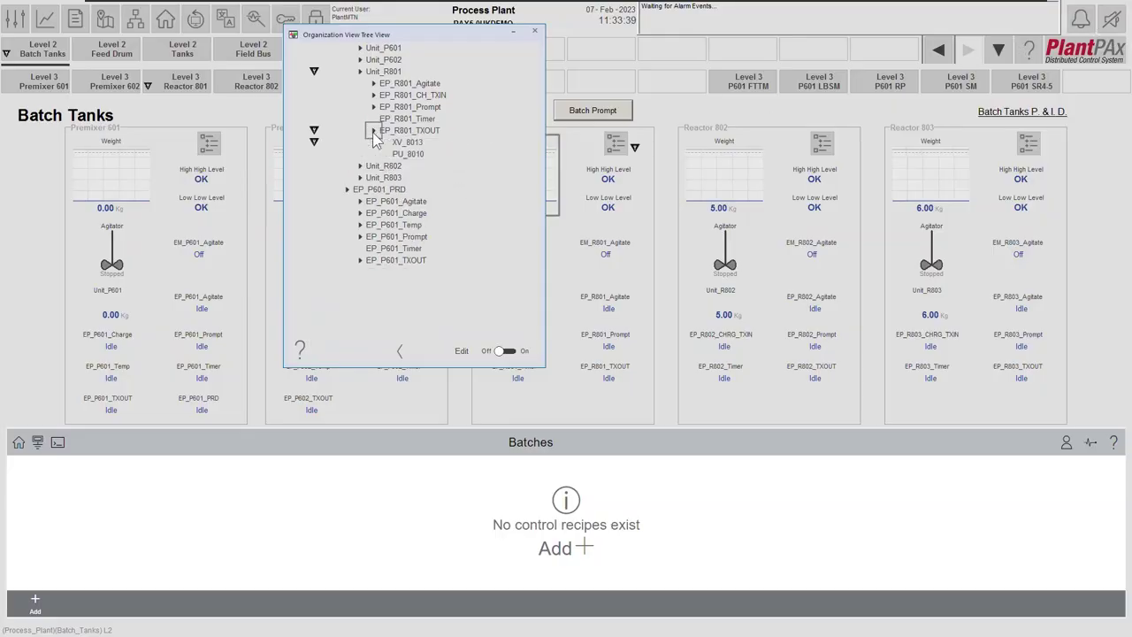
pyautogui.moveTo(406, 149)
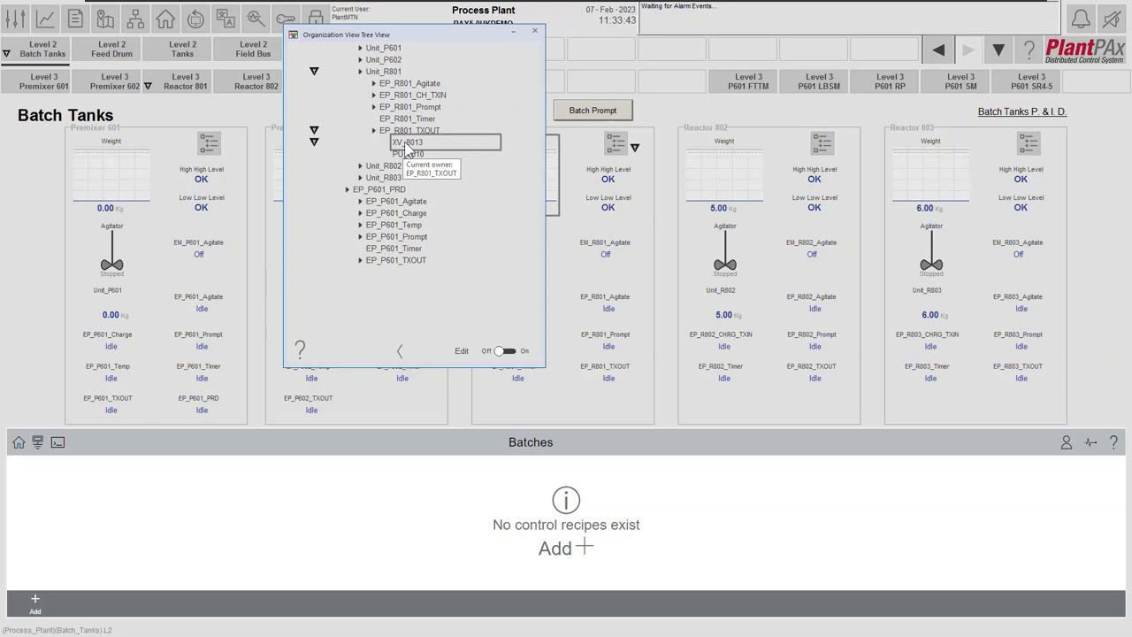
pyautogui.doubleClick(410, 145)
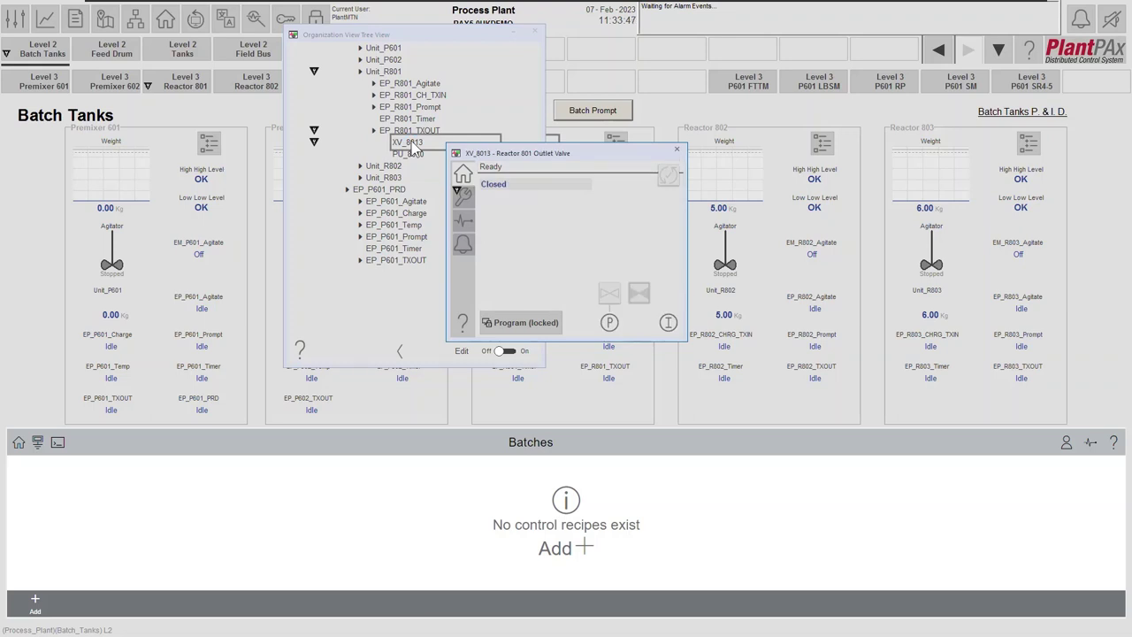
# - Confirm XV_8013's Bypass Enabled is No on the Maintenance tab, then close the faceplate
pyautogui.click(471, 202)
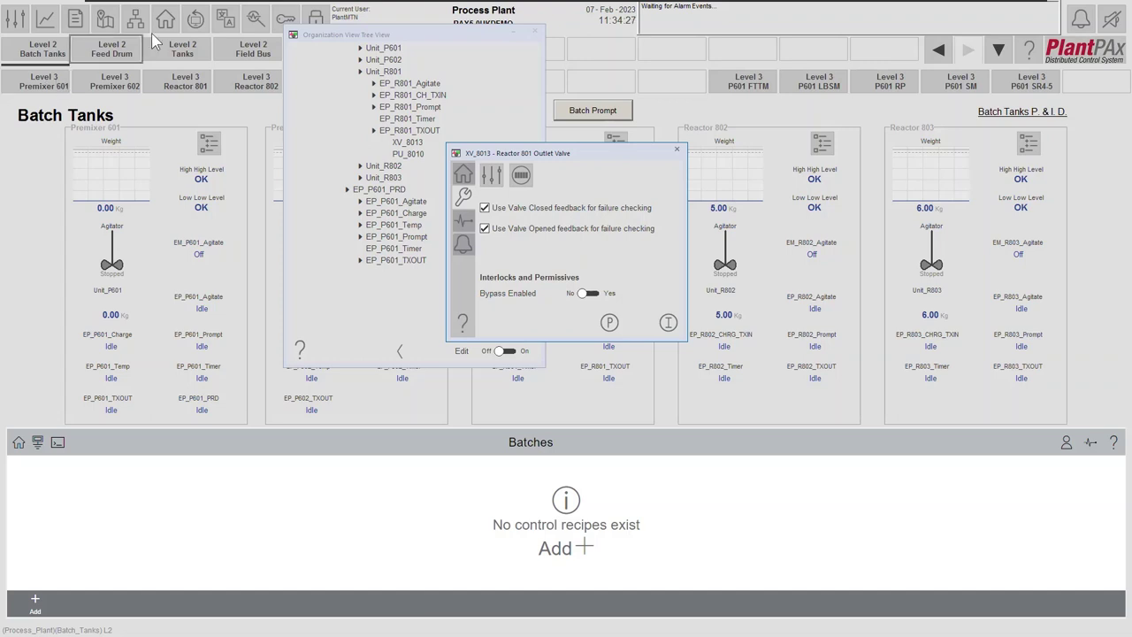
pyautogui.click(677, 149)
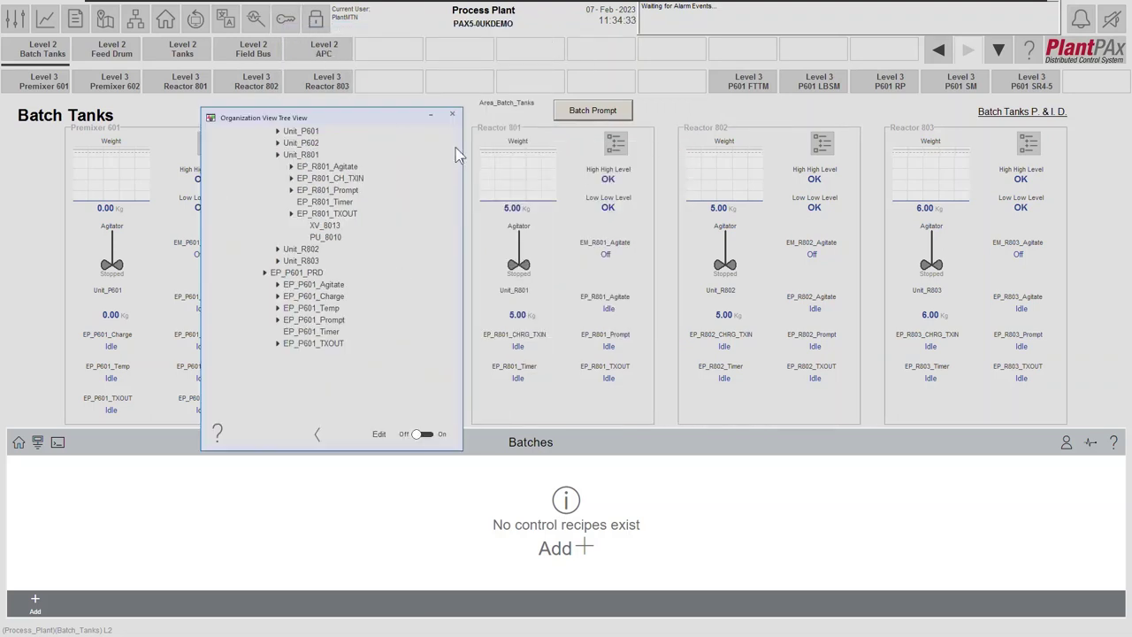
# - Close the Organization View Tree View window over Batch Tanks
pyautogui.click(452, 113)
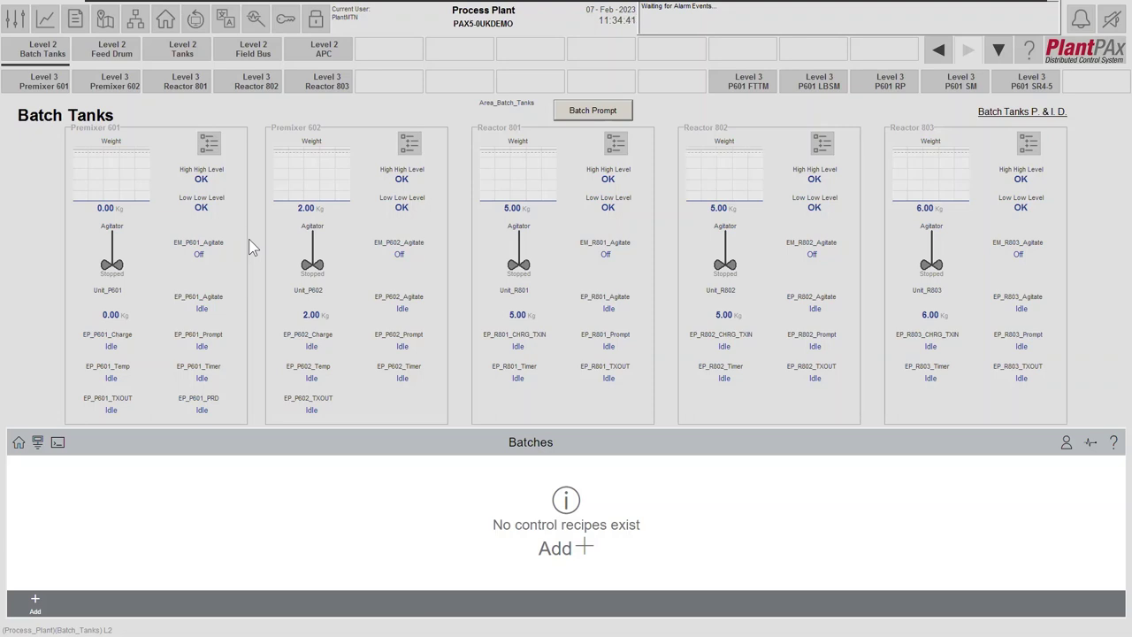
# - Open the Level 3 Premixer 601 display, then bring the Emulate3D model forward
pyautogui.click(43, 83)
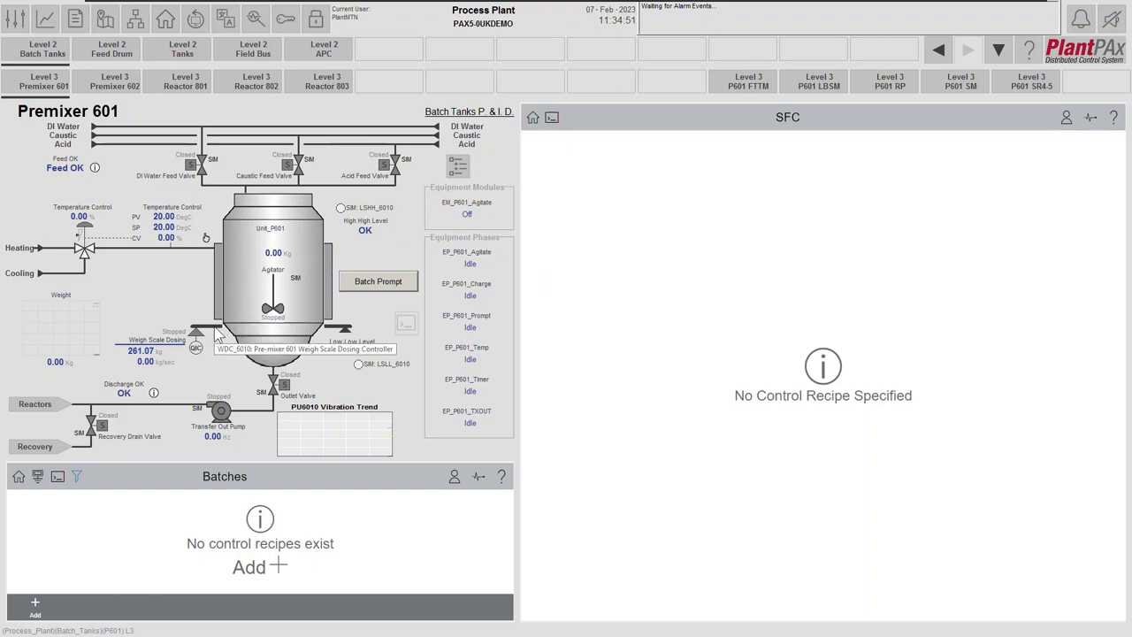
pyautogui.moveTo(566, 633)
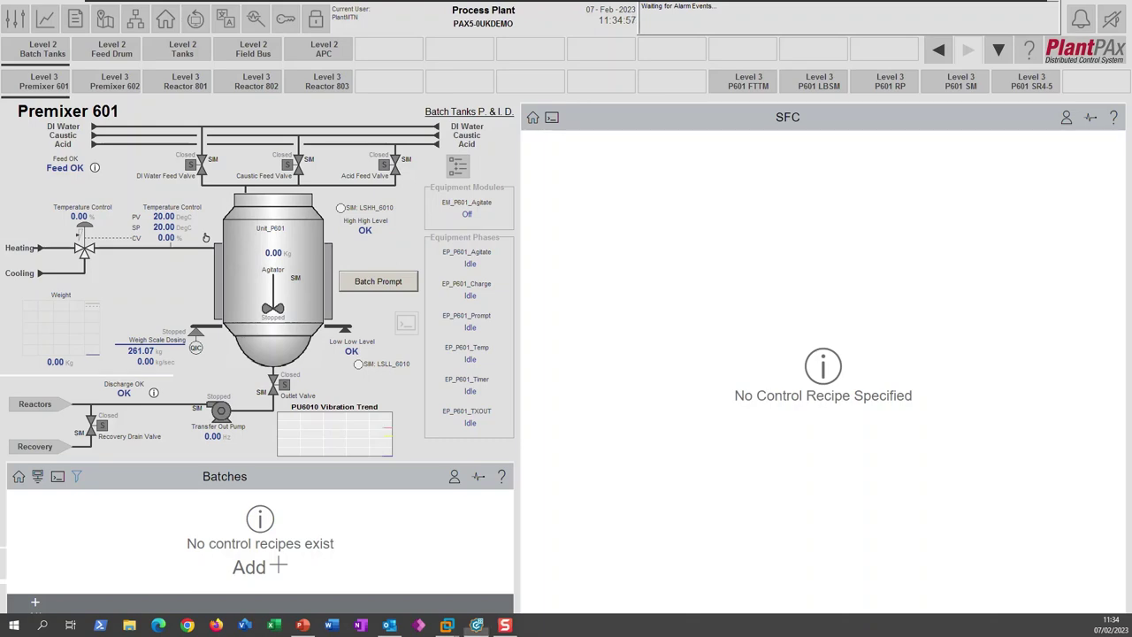
pyautogui.click(476, 625)
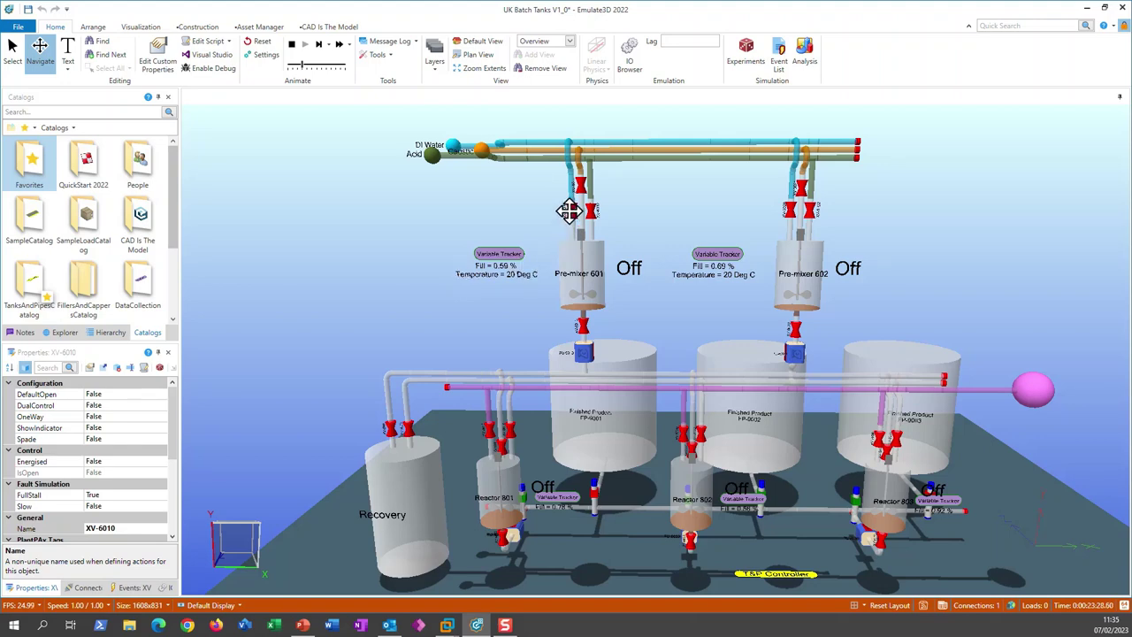
# - Pan and zoom the Emulate3D view onto the Pre-mixer 601 valves, then return to PlantPAx
pyautogui.moveTo(570, 209); pyautogui.dragTo(608, 272)
pyautogui.scroll(3, 672, 381)
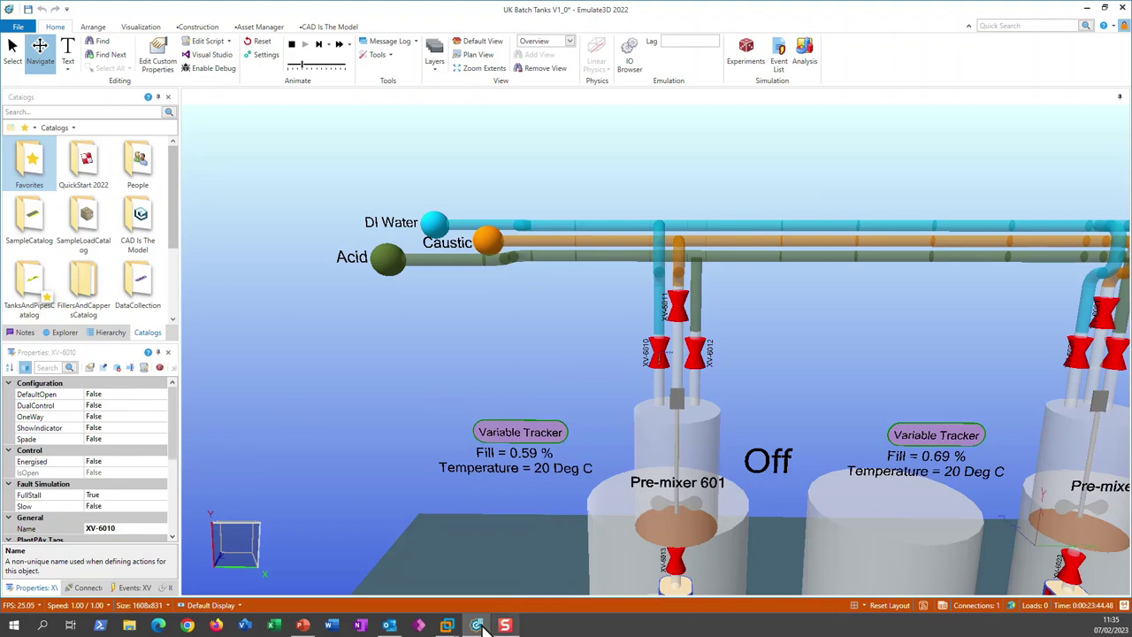
pyautogui.moveTo(447, 625)
pyautogui.click(655, 548)
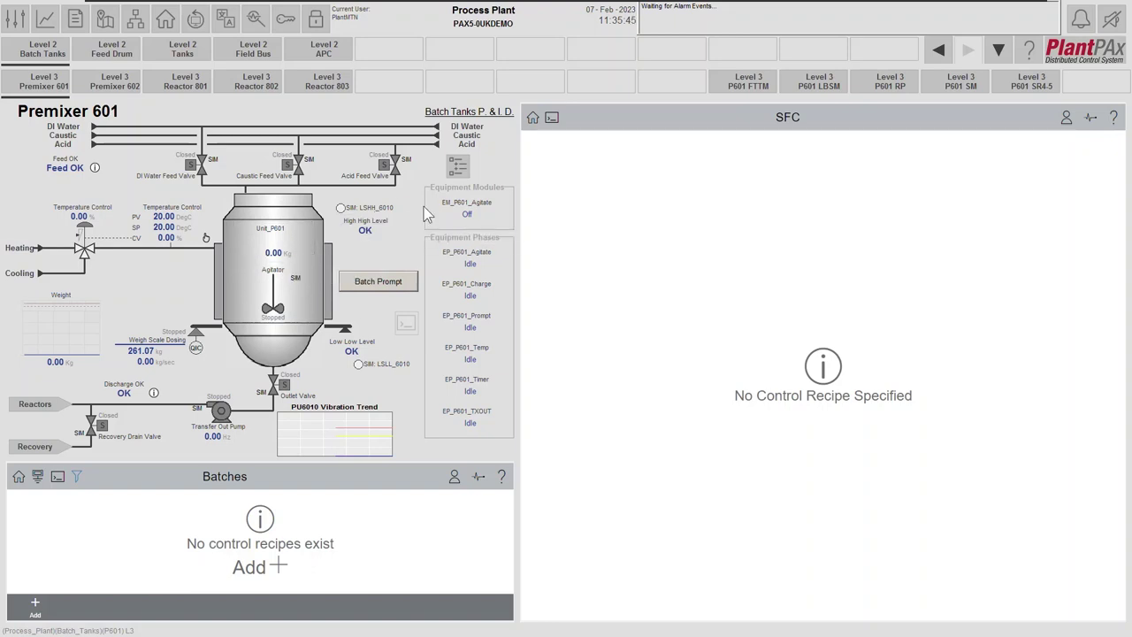
# - Open the EP_P601_Charge phase faceplate and position it below the Unit_P601 faceplate
pyautogui.moveTo(449, 243); pyautogui.dragTo(721, 184)
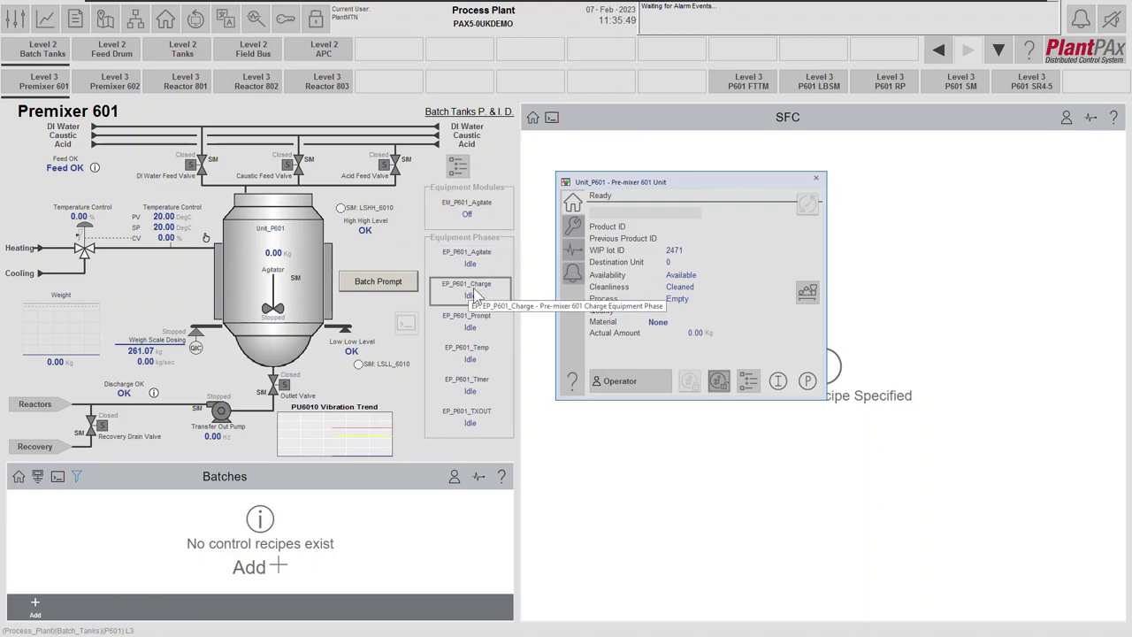
pyautogui.click(473, 287)
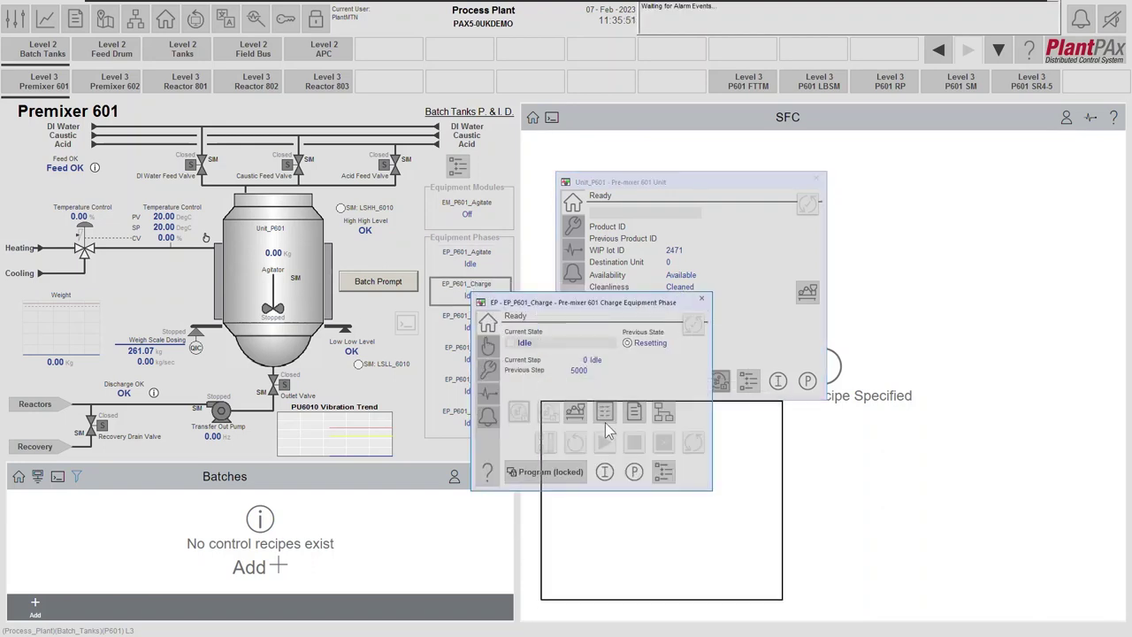
pyautogui.moveTo(606, 425); pyautogui.dragTo(610, 429)
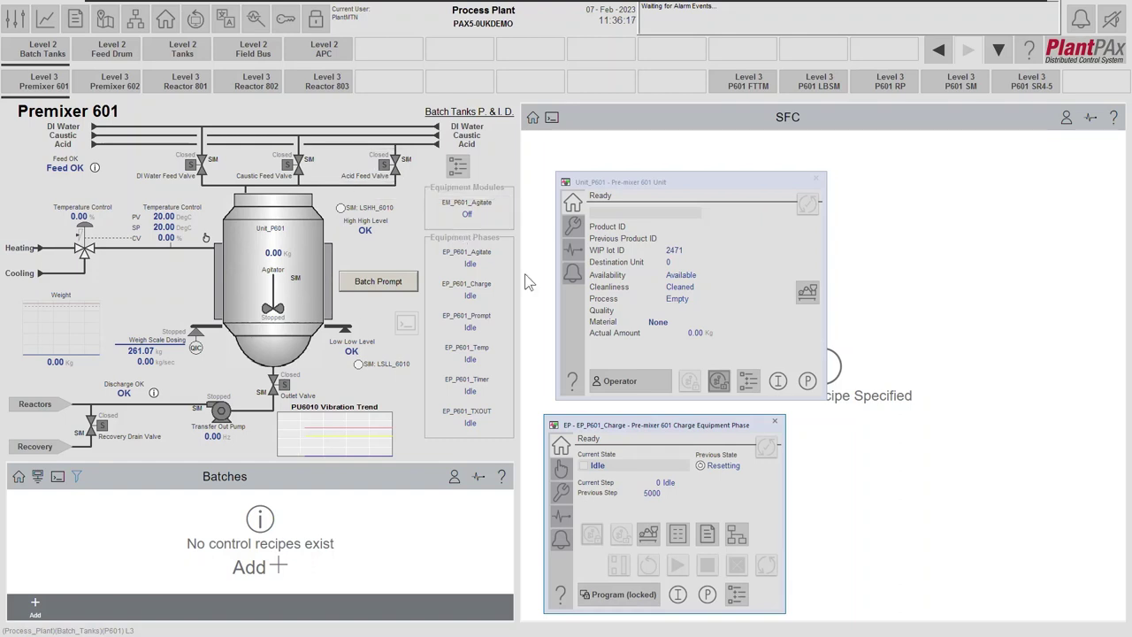
pyautogui.moveTo(622, 431); pyautogui.dragTo(633, 423)
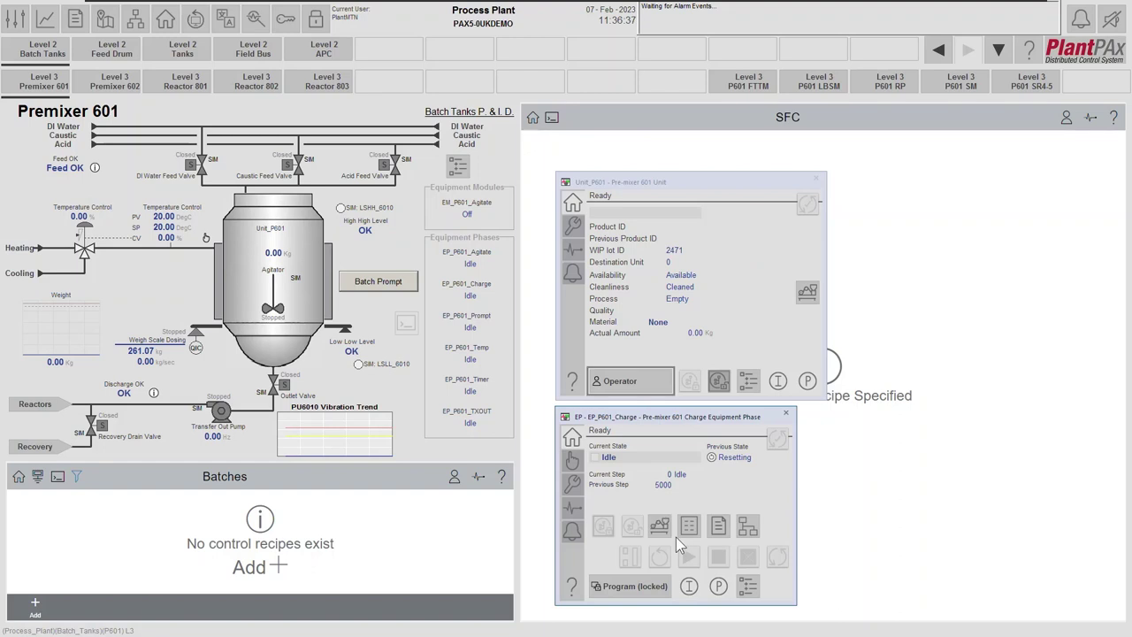
# - Show the Charge phase's organization tree and check that EP_P601_Charge is owned by Unit_P601
pyautogui.click(744, 590)
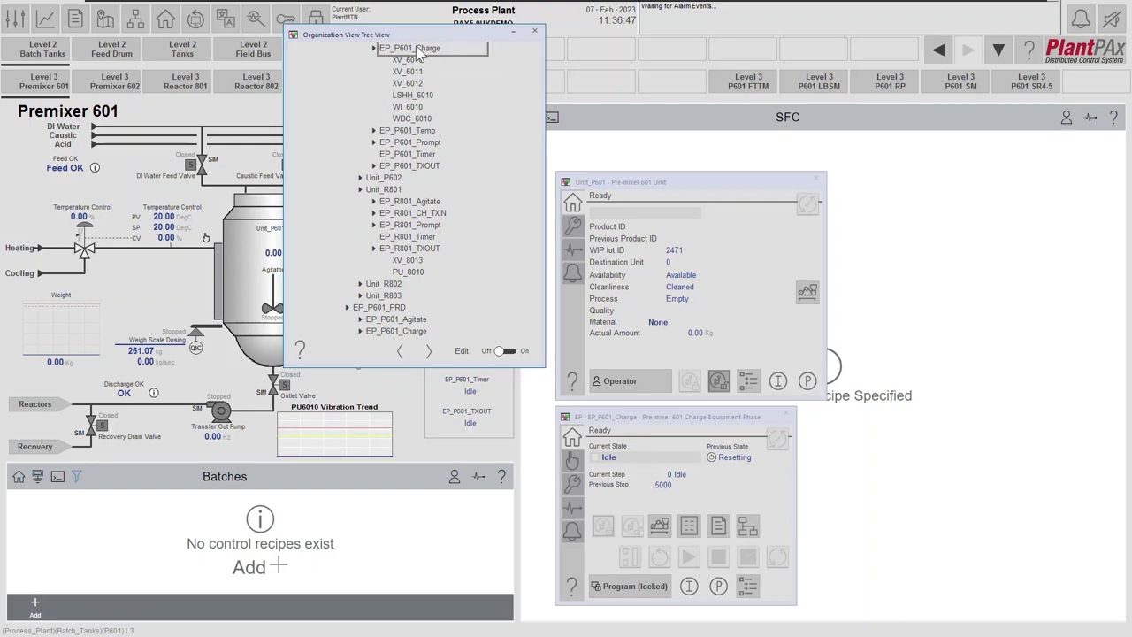
pyautogui.moveTo(421, 55)
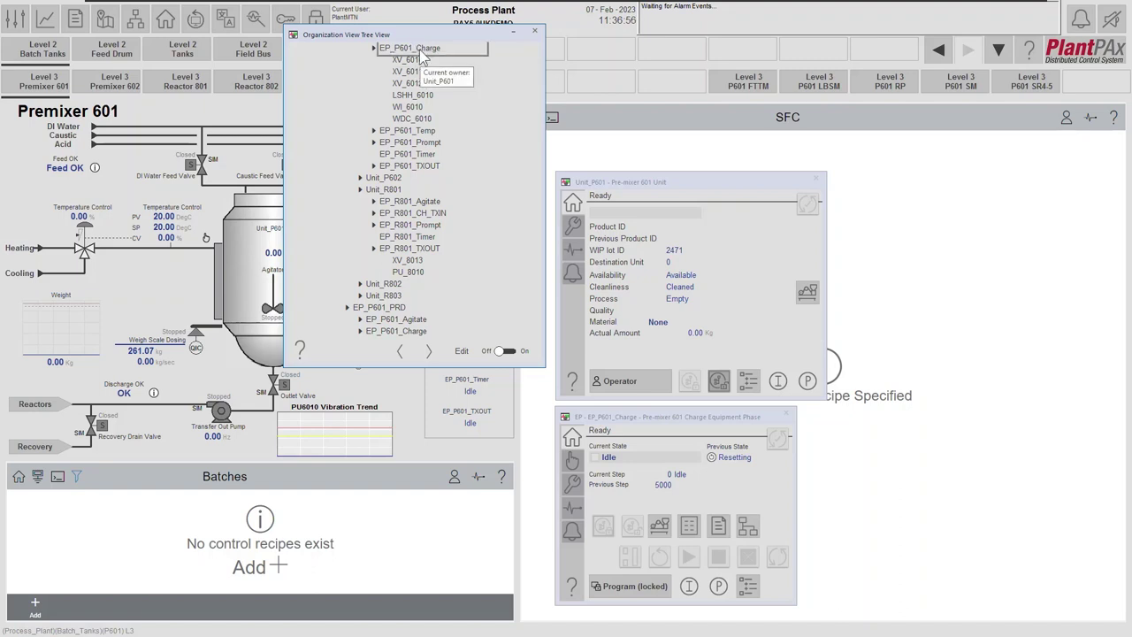
# - Close the tree view, release Unit_P601's child command source, and close the Unit faceplate
pyautogui.click(534, 32)
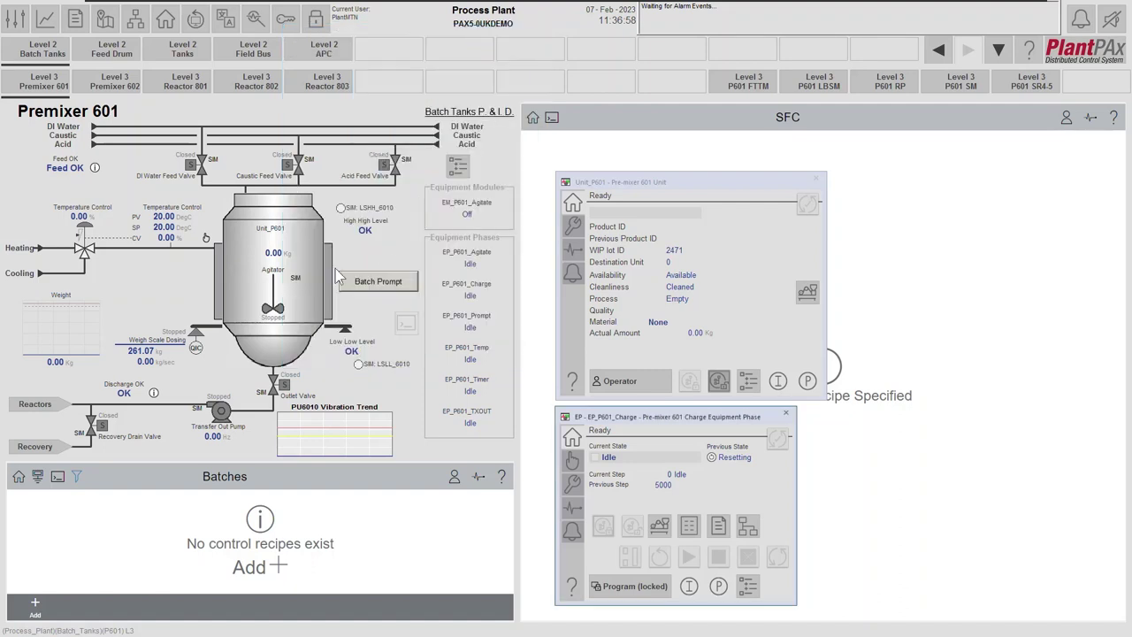
pyautogui.click(724, 382)
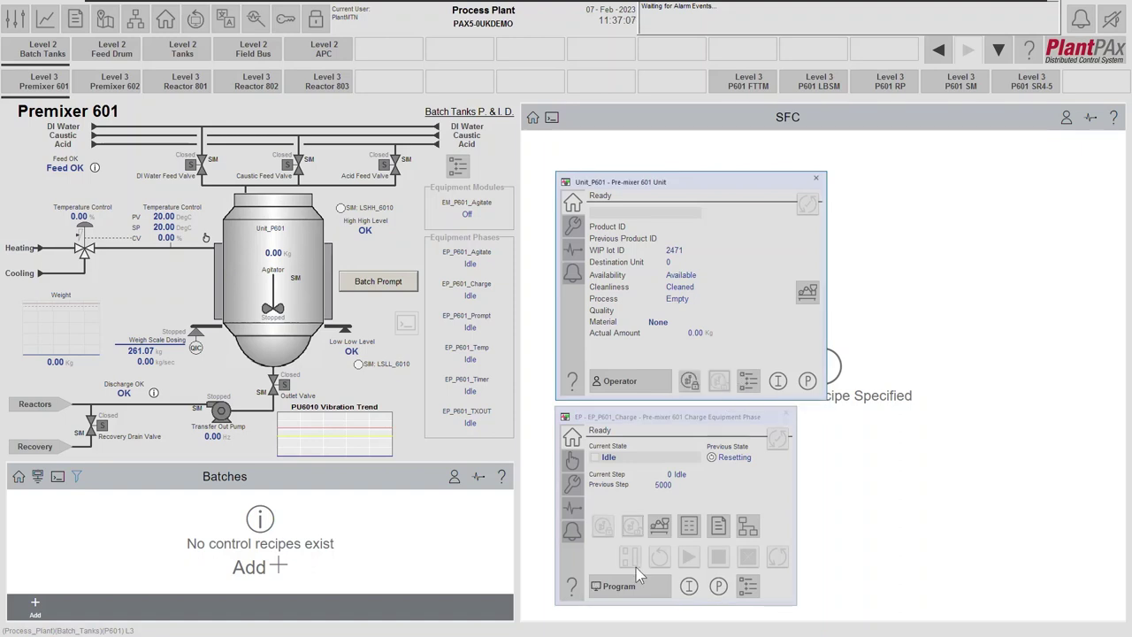
pyautogui.click(816, 177)
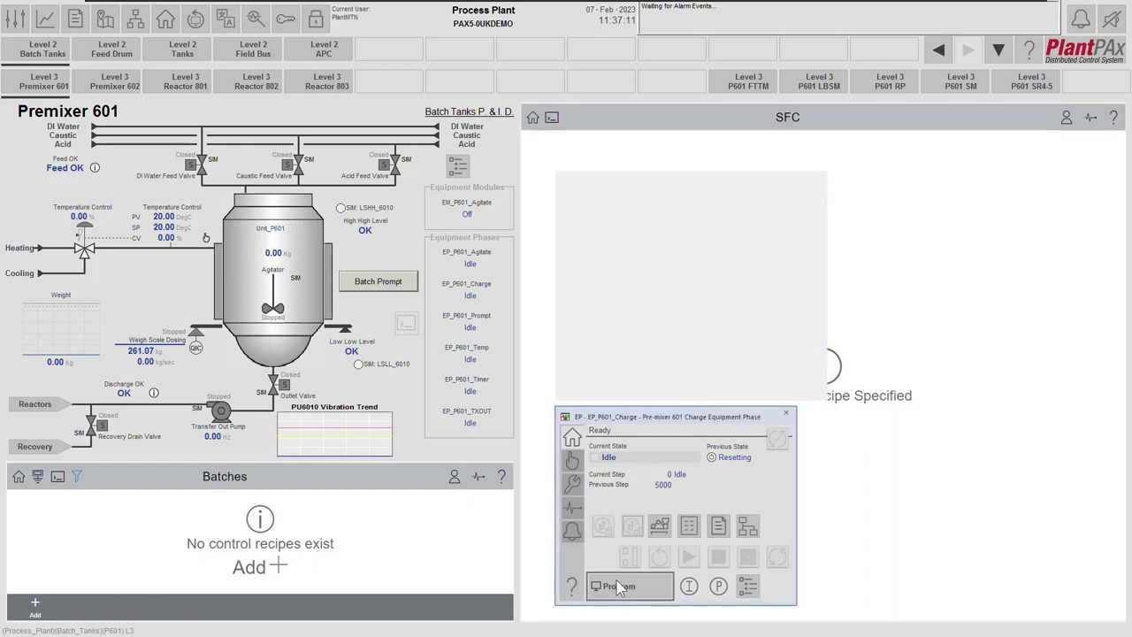
# - Put the Charge phase under Operator control and bring up its parameter display
pyautogui.moveTo(633, 412); pyautogui.dragTo(635, 231)
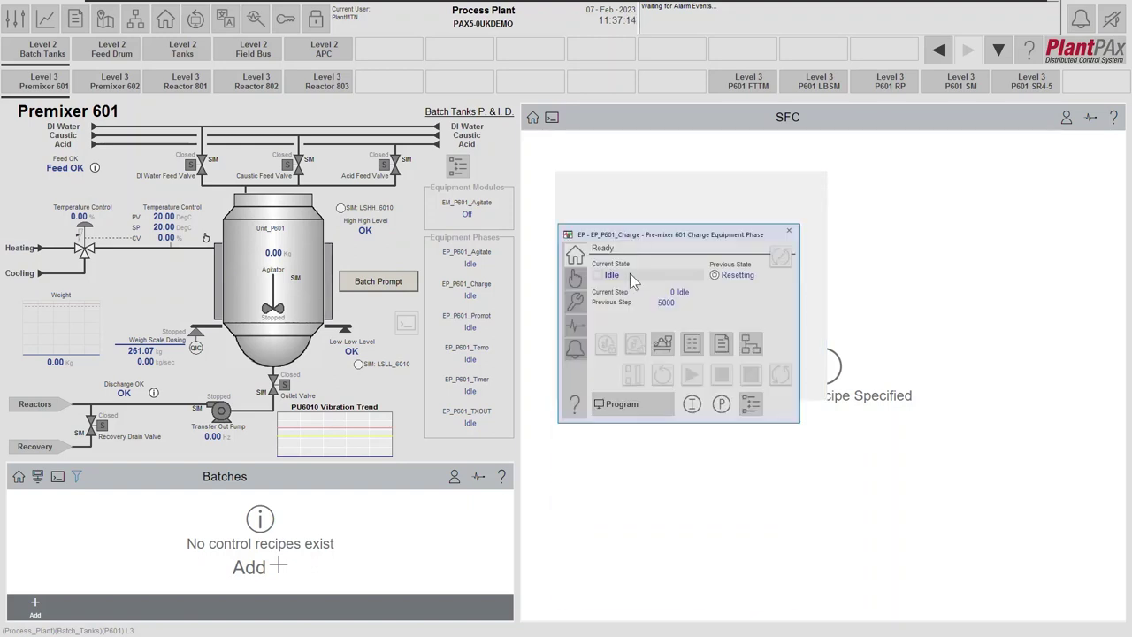
pyautogui.click(640, 406)
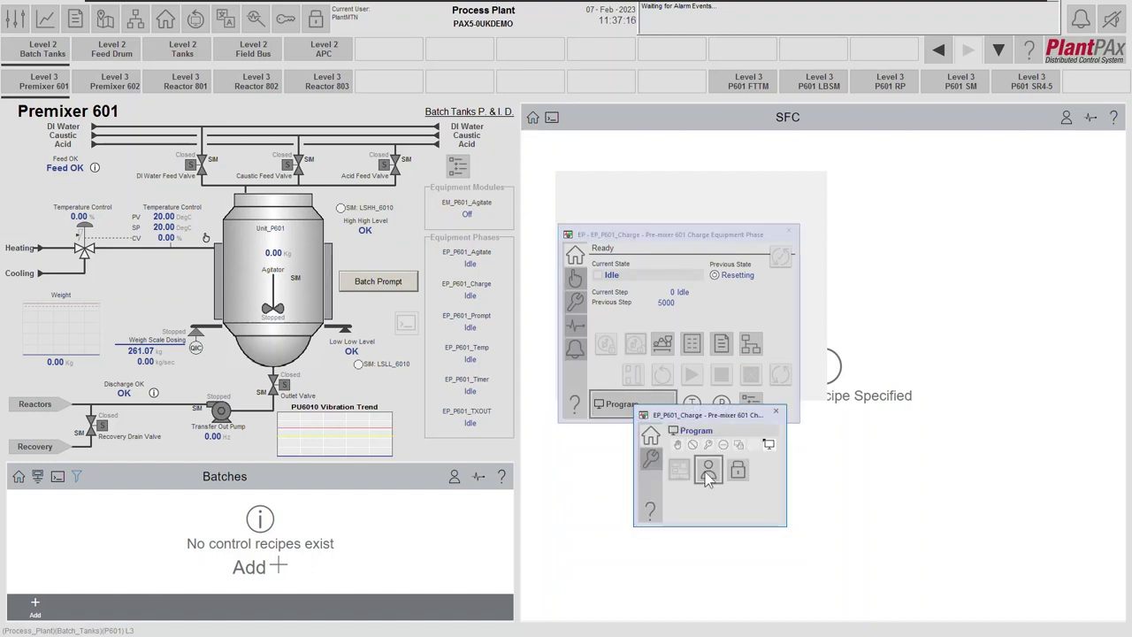
pyautogui.click(709, 472)
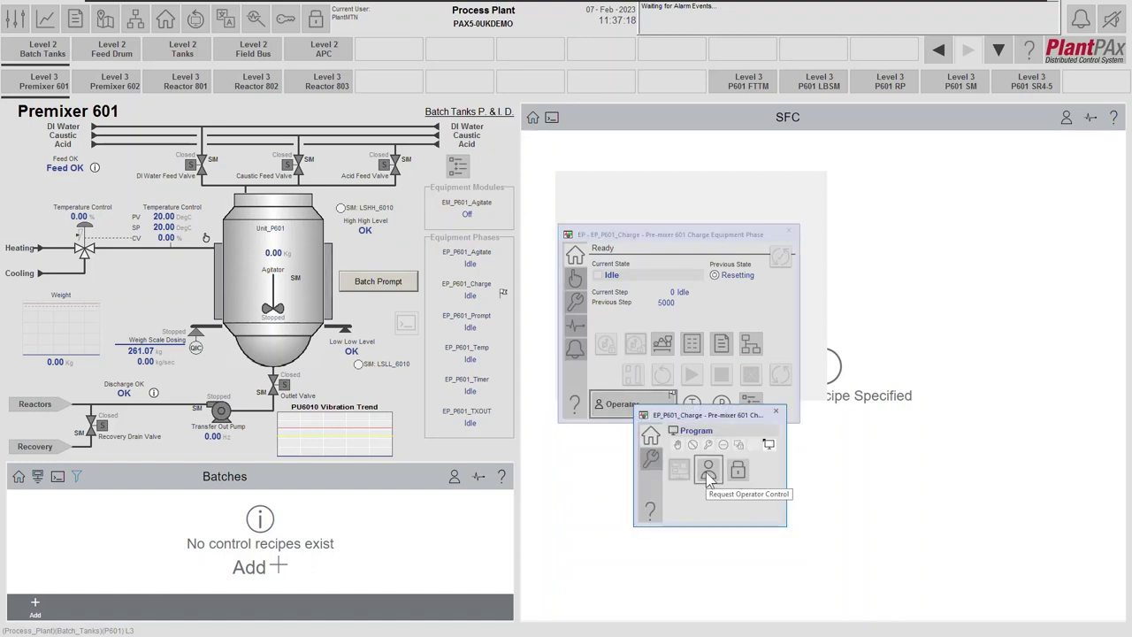
pyautogui.click(776, 412)
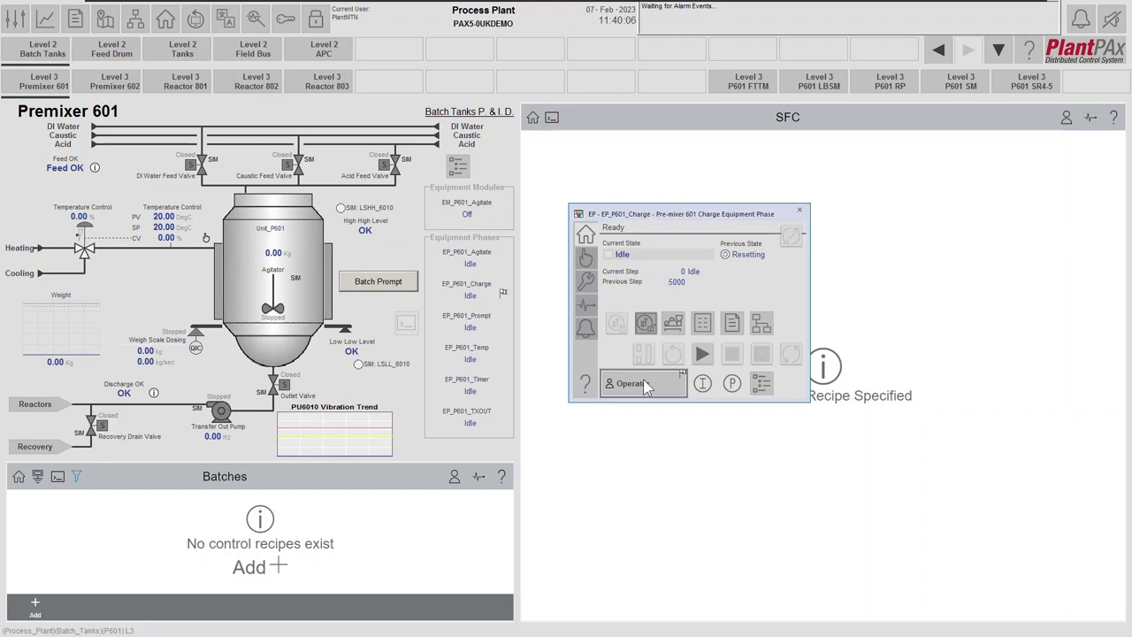
pyautogui.click(707, 324)
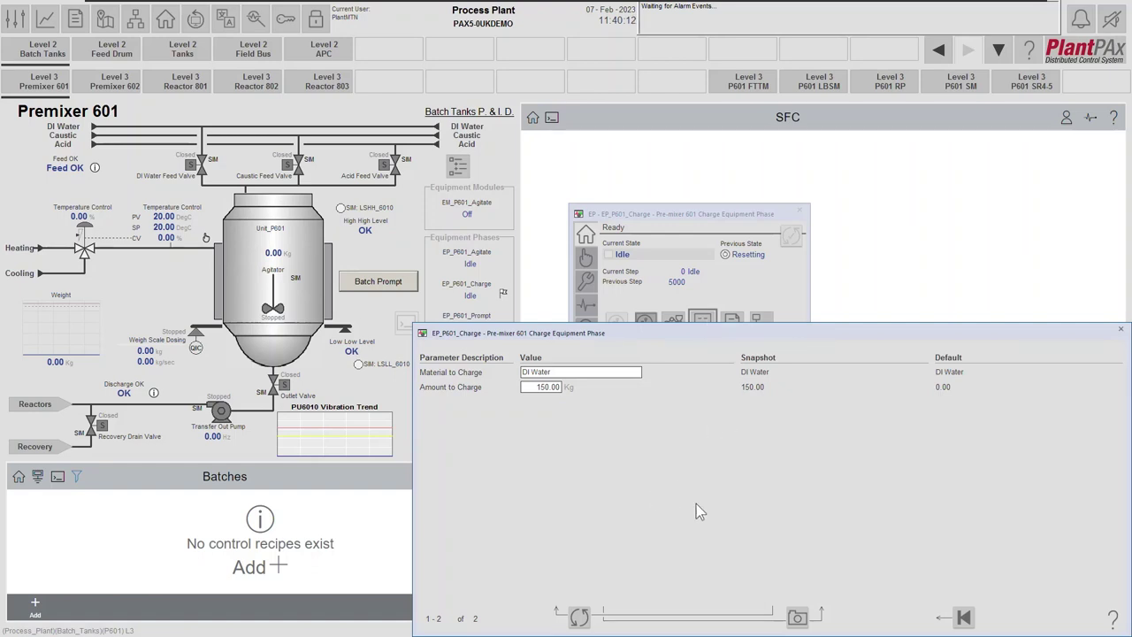
# - Change the Charge phase's Amount to Charge from 150.00 to 250 Kg and close the parameters
pyautogui.click(551, 390)
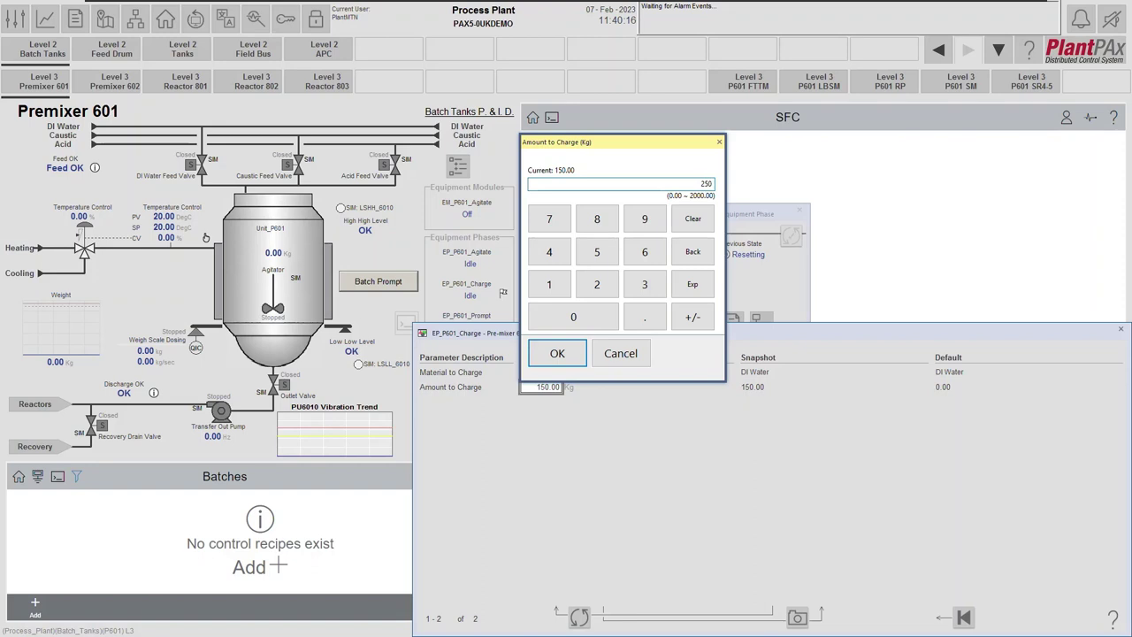
pyautogui.press('Return')
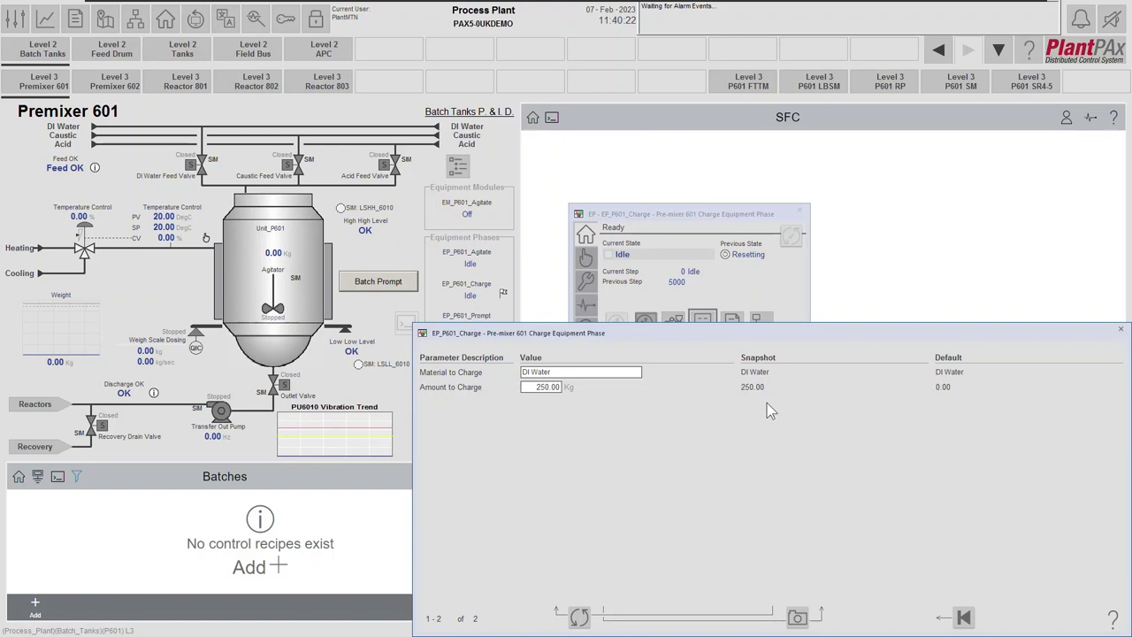
pyautogui.click(1121, 329)
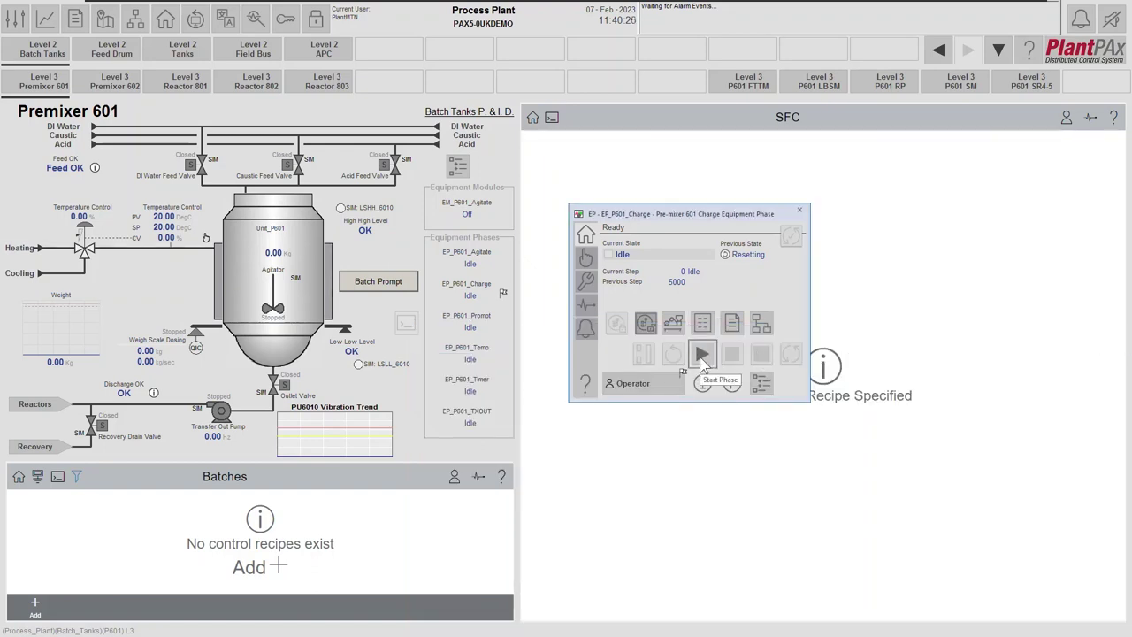
# - Start the Charge phase and let it run until it holds at step 6004 with a Device Alarm
pyautogui.click(701, 355)
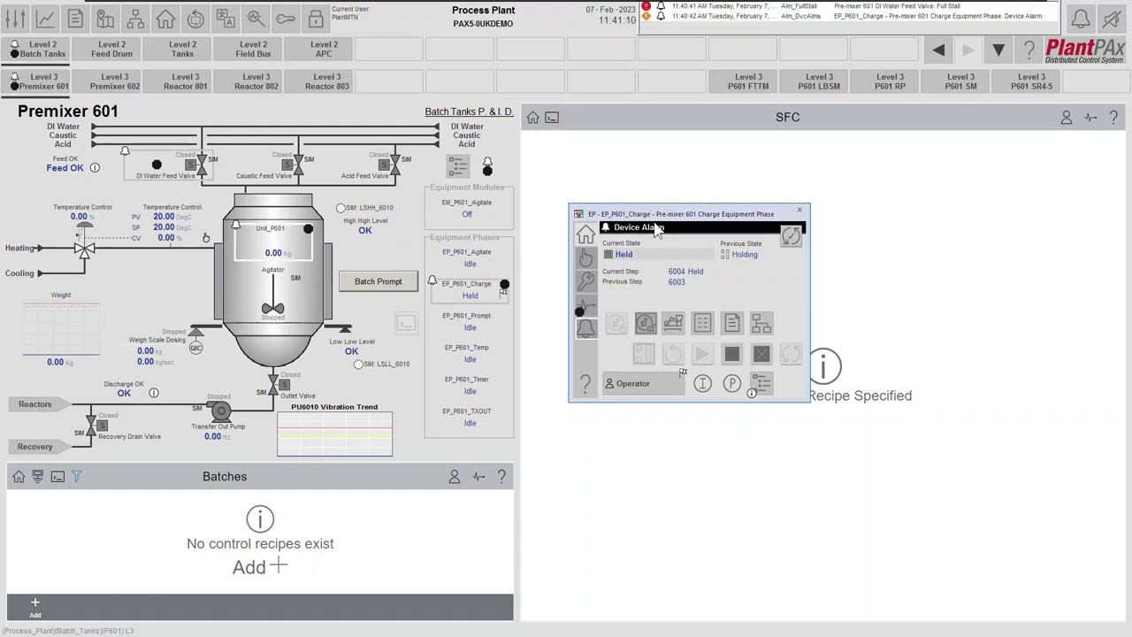
# - Show the Charge phase's organization tree with its alarm indicators and open the tree view help
pyautogui.click(764, 381)
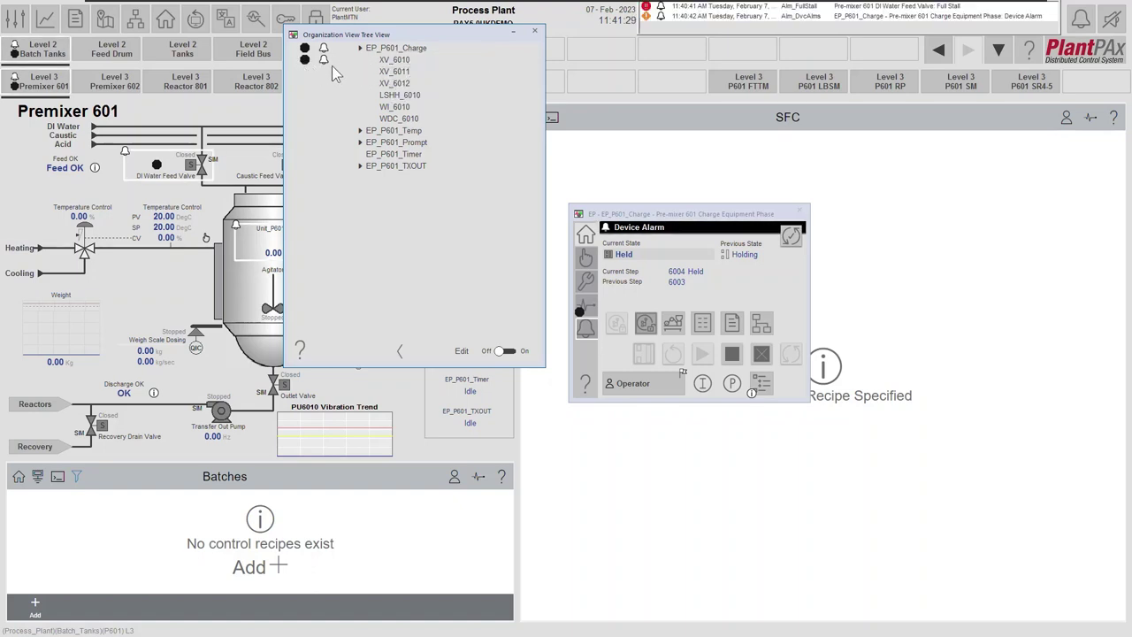
pyautogui.click(300, 351)
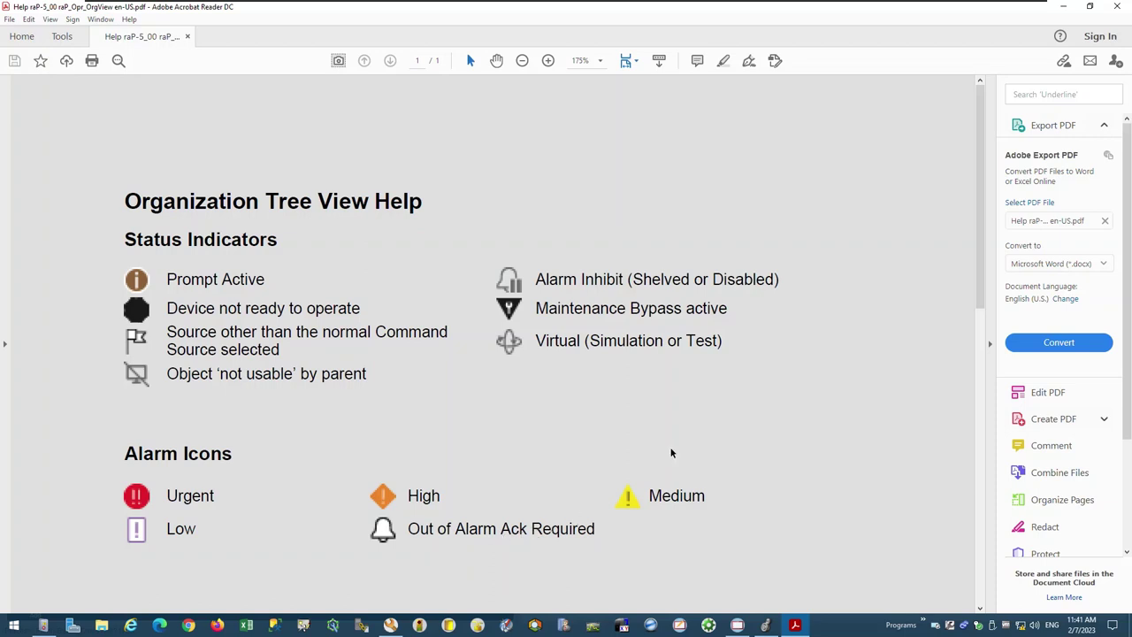
# - Close the Organization Tree View Help PDF after reviewing its status and alarm icons
pyautogui.click(1116, 7)
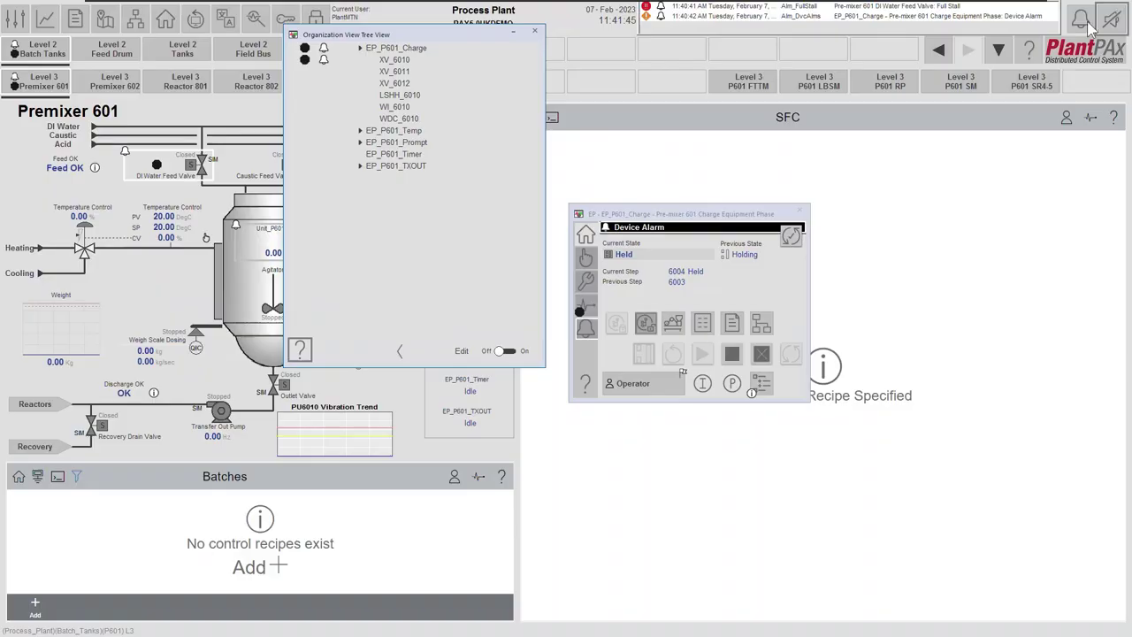
# - Open the XV_6010 DI Water Feed Valve faceplate, check its Device failure not-ready reason, and return Home
pyautogui.click(403, 63)
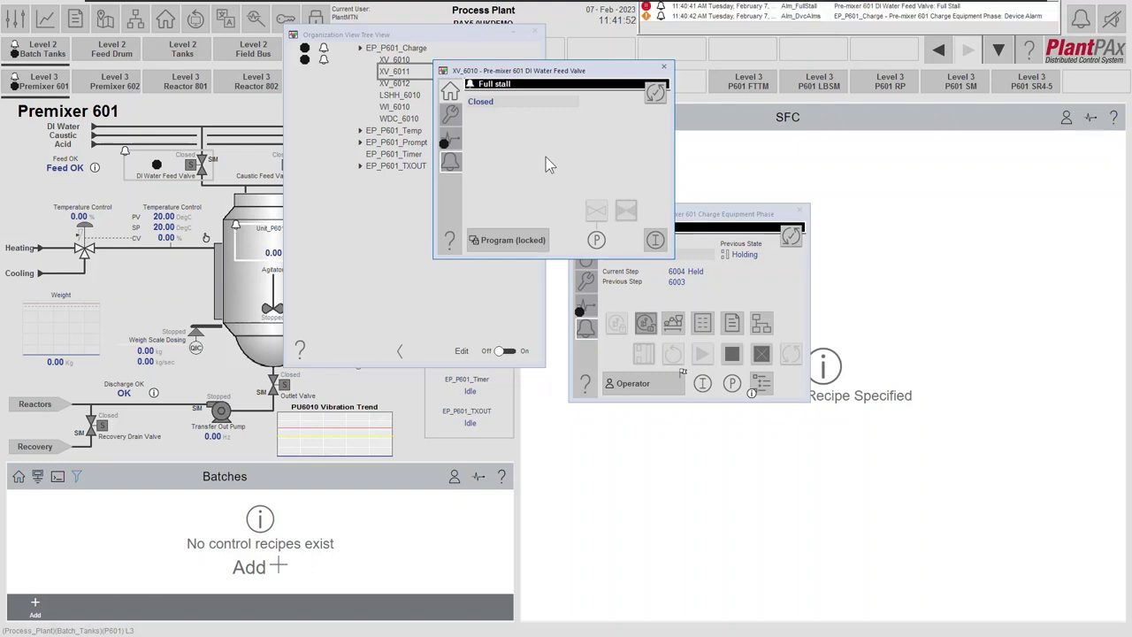
pyautogui.click(531, 86)
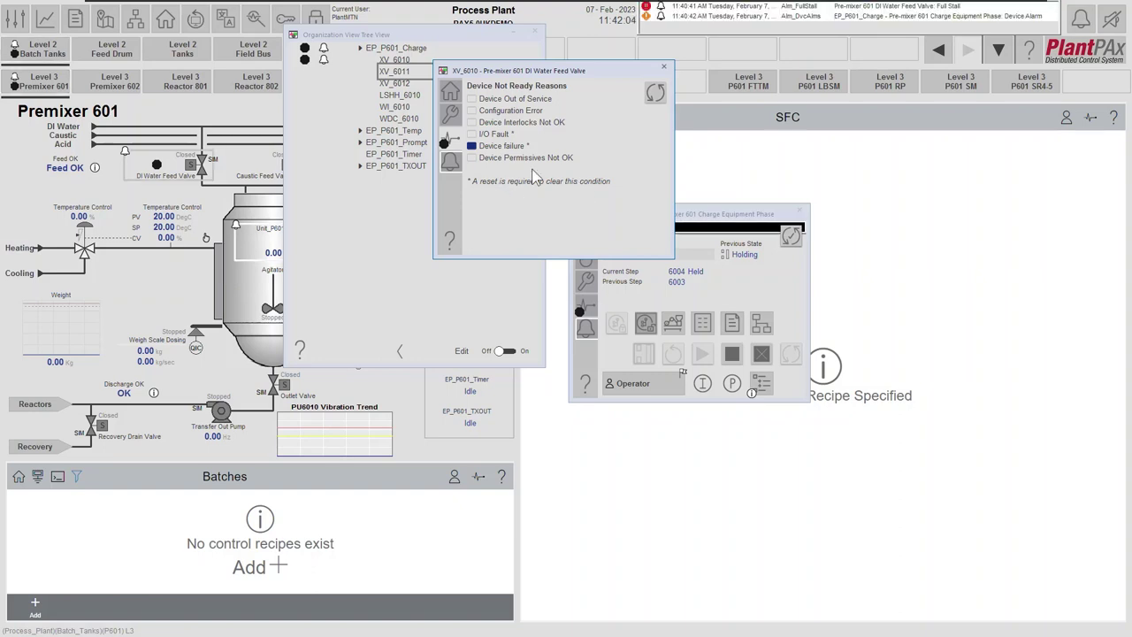
pyautogui.click(452, 91)
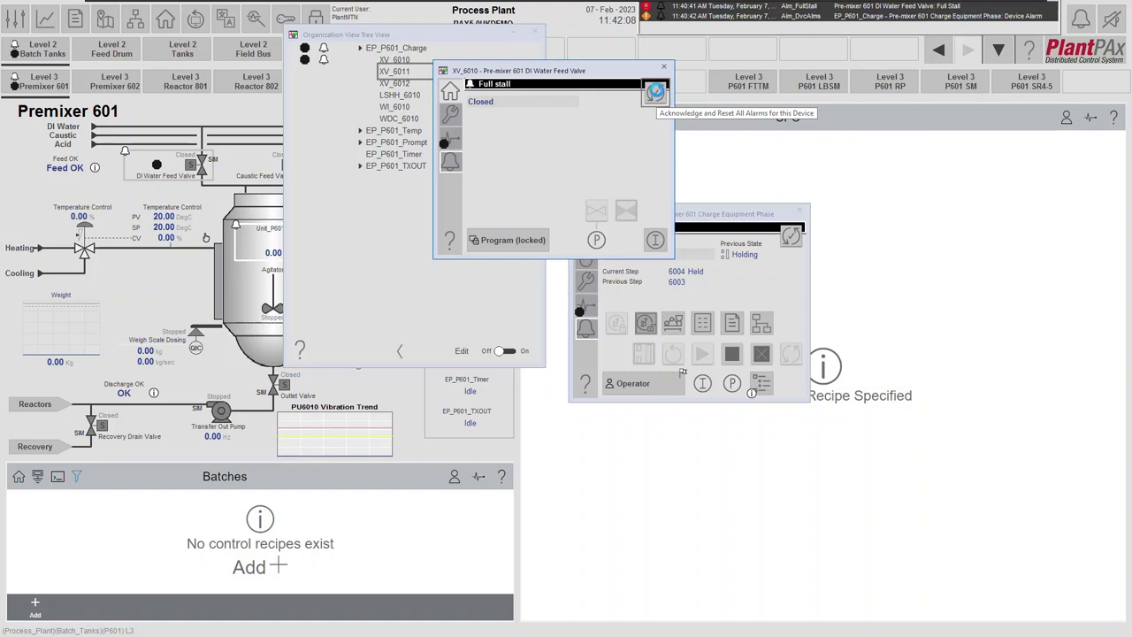
# - Reset the XV_6010 Full stall alarm, close the valve faceplate, and reset the Charge Device Alarm
pyautogui.click(656, 92)
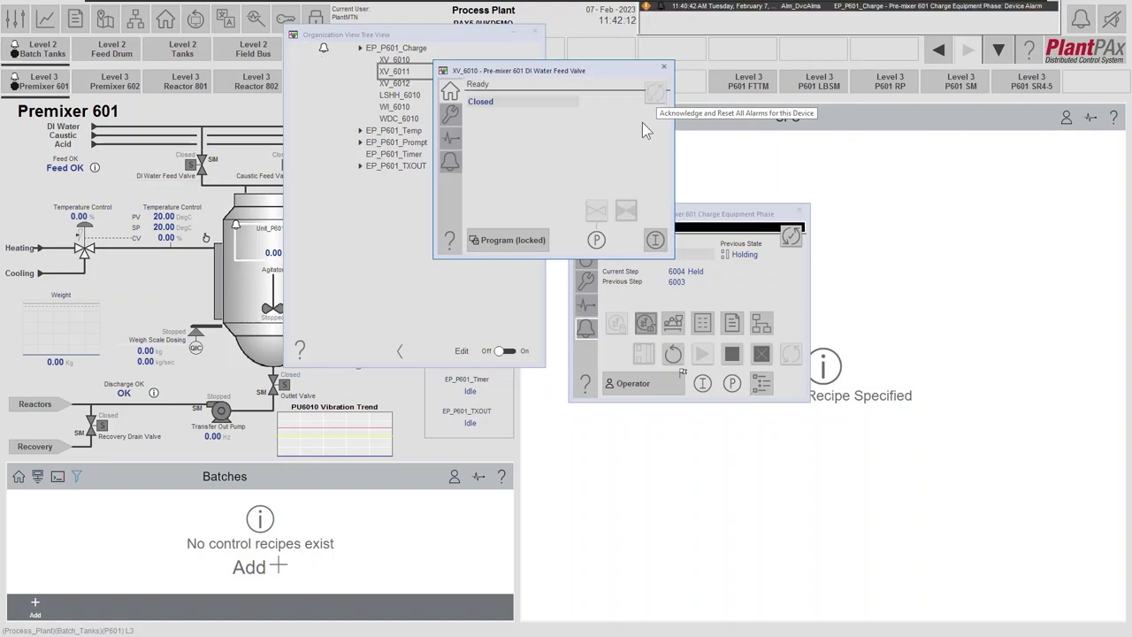
pyautogui.click(664, 69)
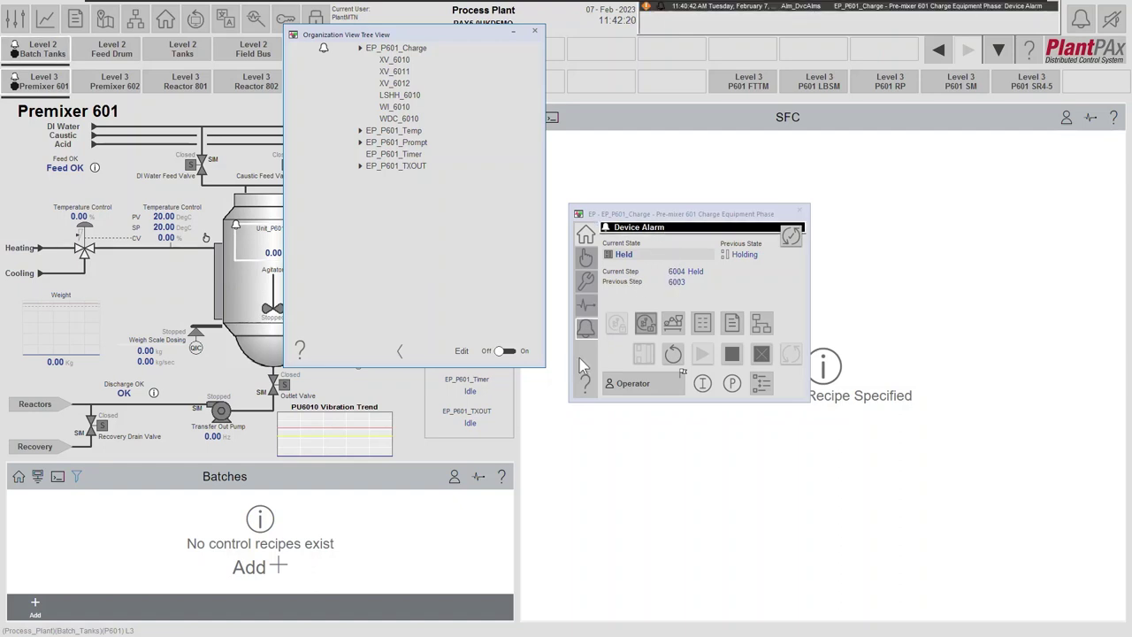
pyautogui.click(788, 246)
pyautogui.click(788, 246)
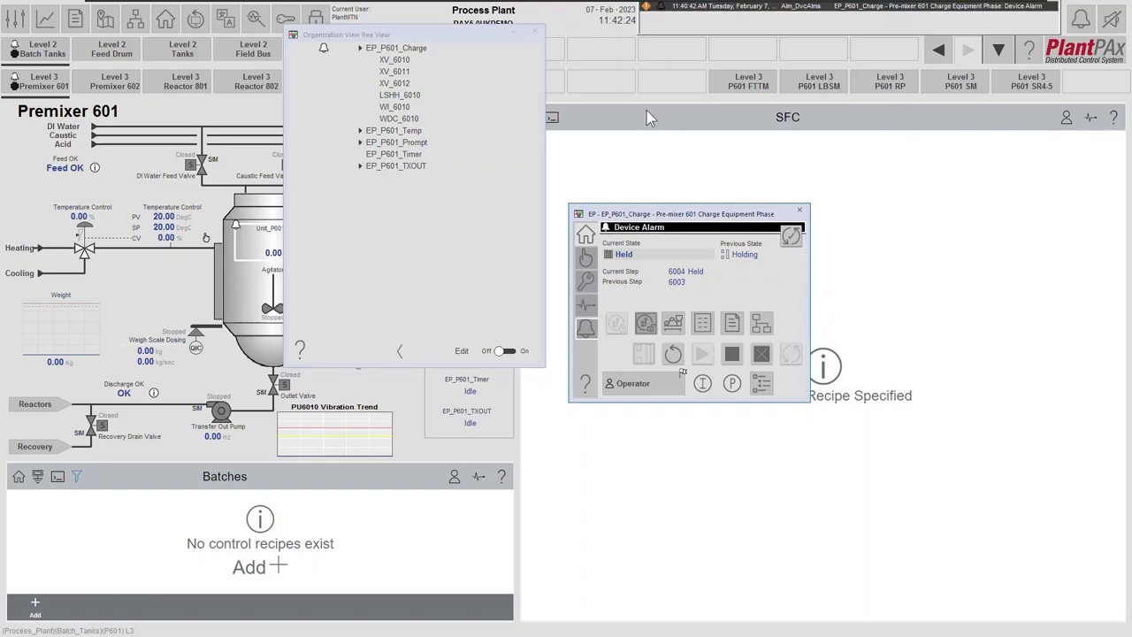
# - Close the organization tree and EP_P601_Charge faceplate, then switch to the Premixer 601 RecipePro display
pyautogui.click(534, 32)
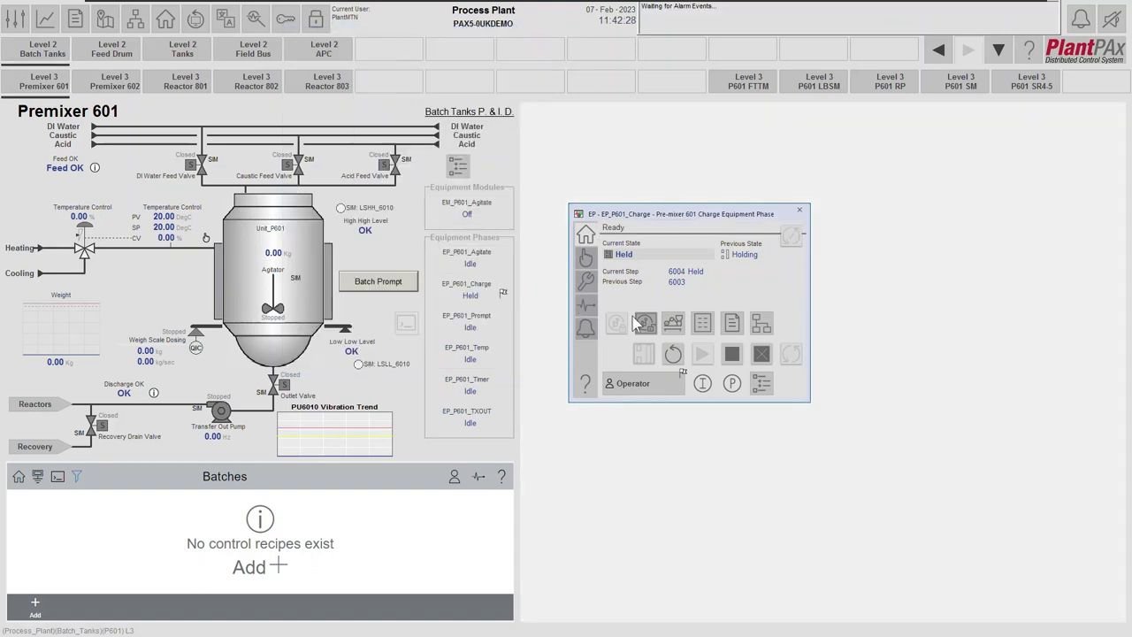
pyautogui.click(800, 211)
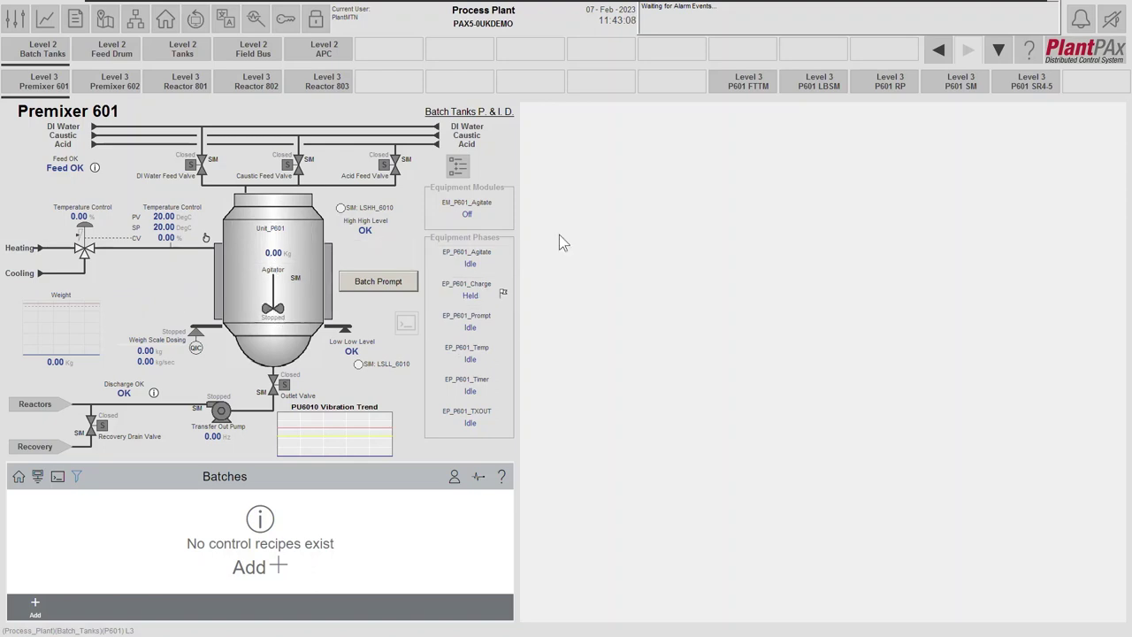
pyautogui.click(890, 81)
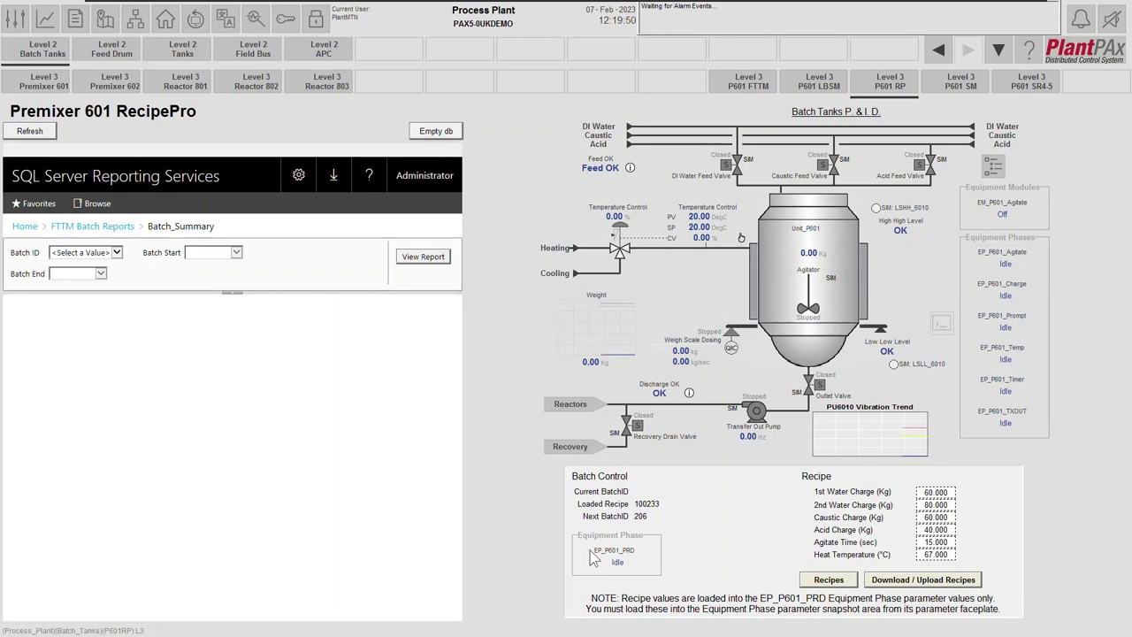
# - Move the EP_P601_PRD faceplate over the vessel and acquire its child command sources
pyautogui.click(623, 561)
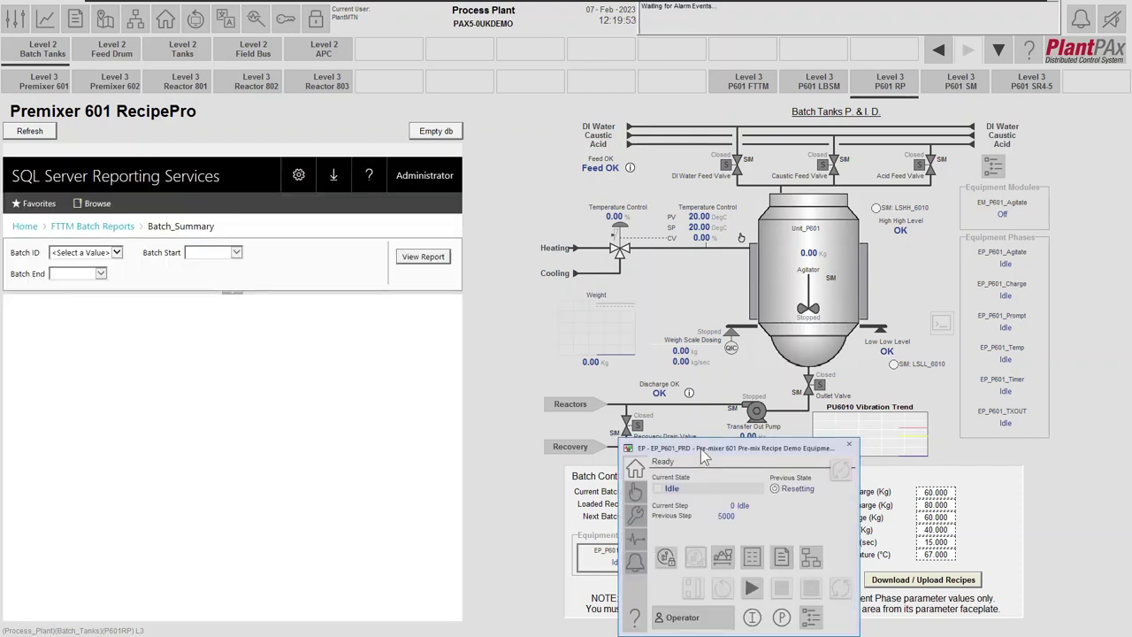
pyautogui.moveTo(700, 449); pyautogui.dragTo(647, 181)
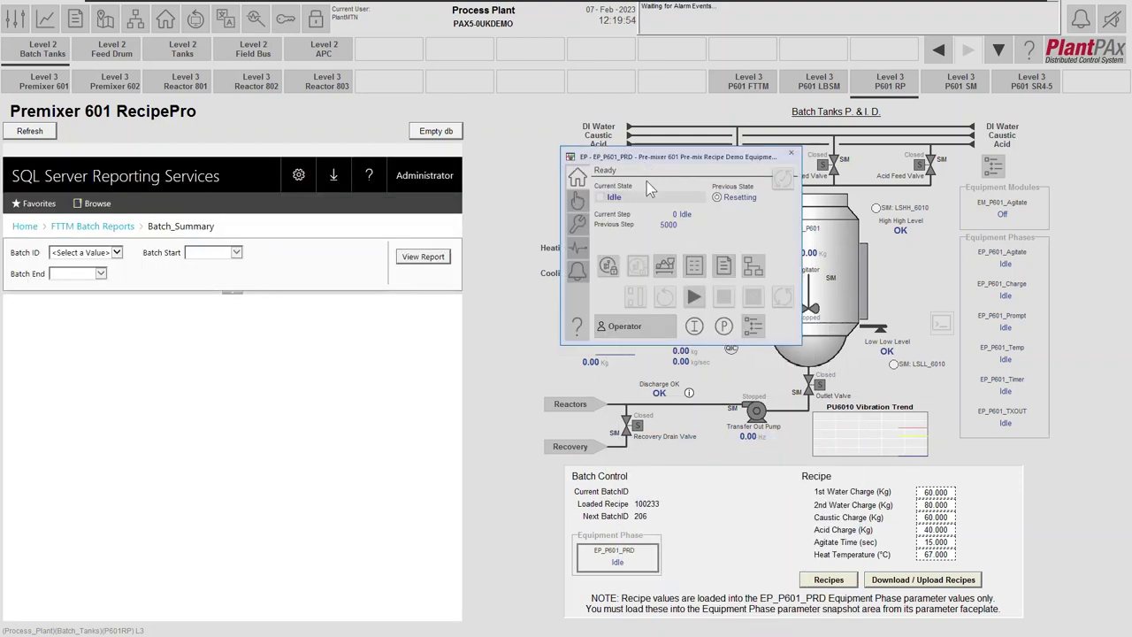
pyautogui.click(612, 267)
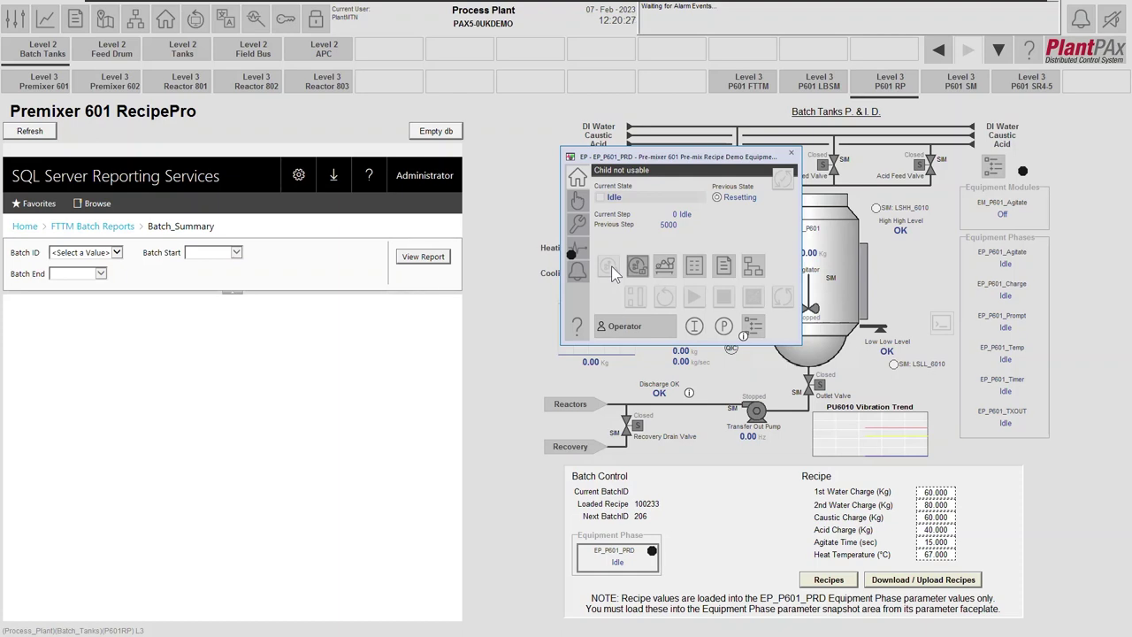
pyautogui.moveTo(669, 160); pyautogui.dragTo(601, 135)
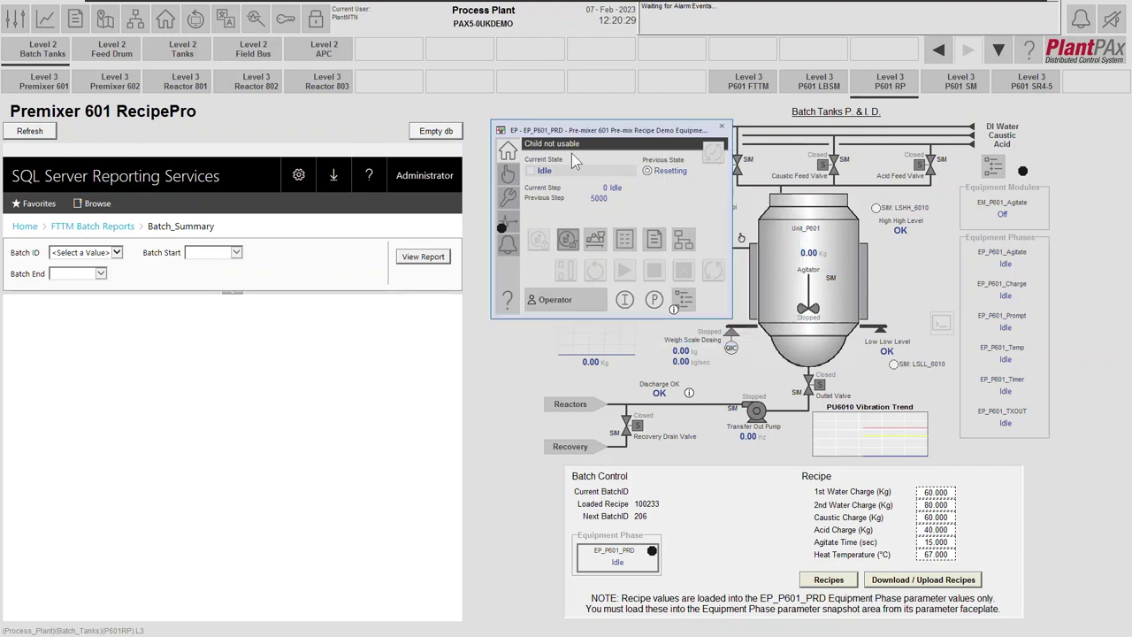
# - Show EP_P601_PRD's organization tree with children not usable, then open the tree view help
pyautogui.click(680, 301)
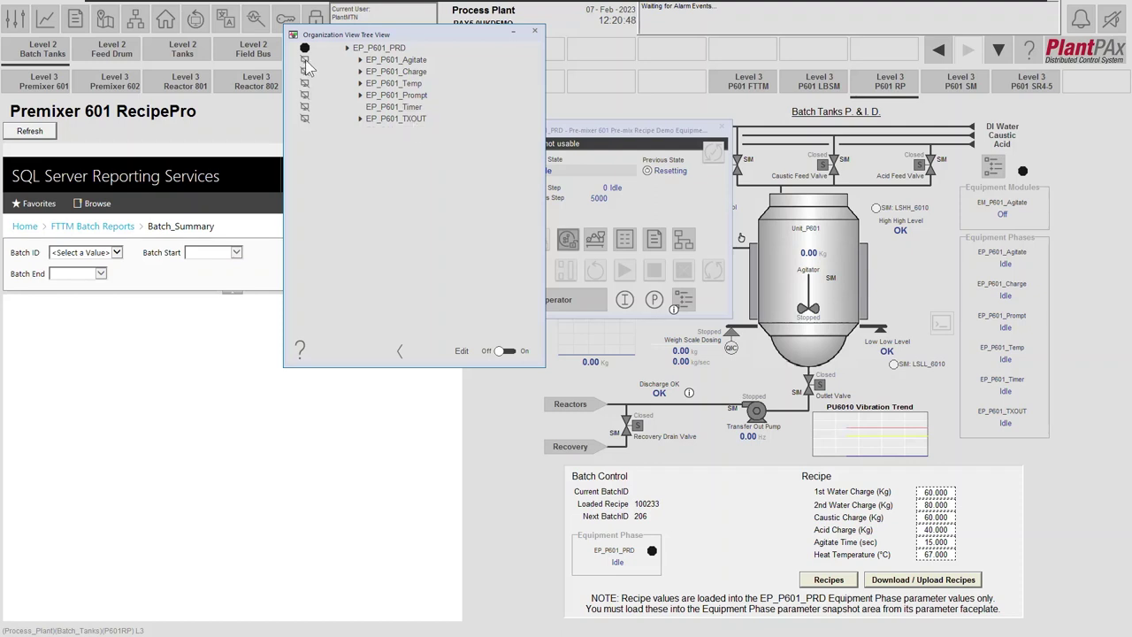
pyautogui.click(301, 350)
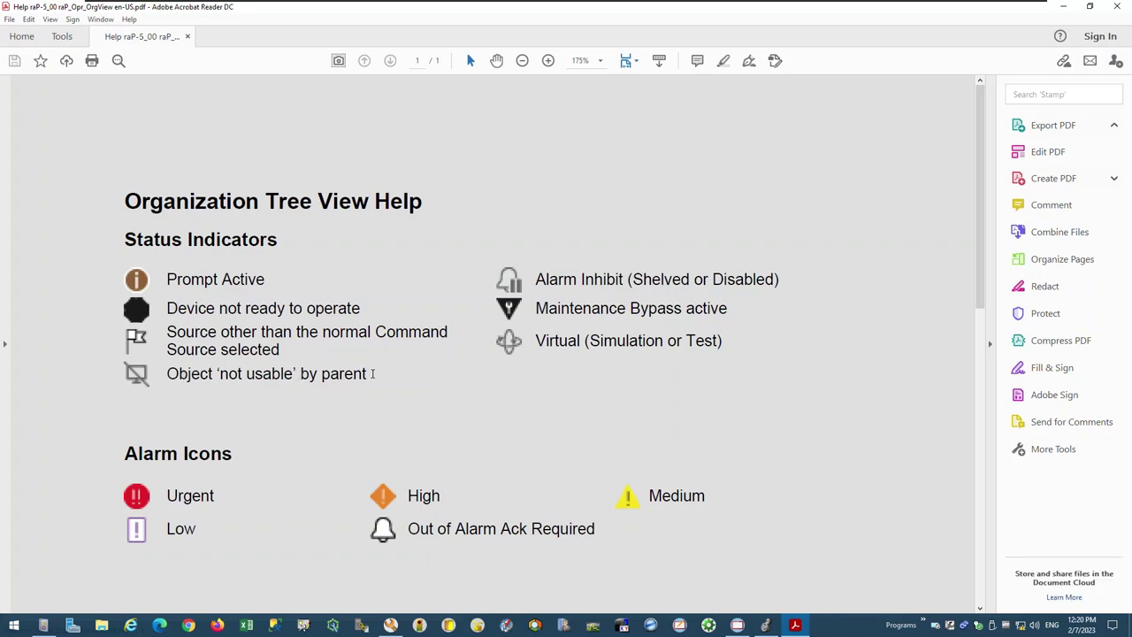
# - Close the Organization Tree View Help PDF in Acrobat Reader to return to the PlantPAx HMI
pyautogui.click(1118, 7)
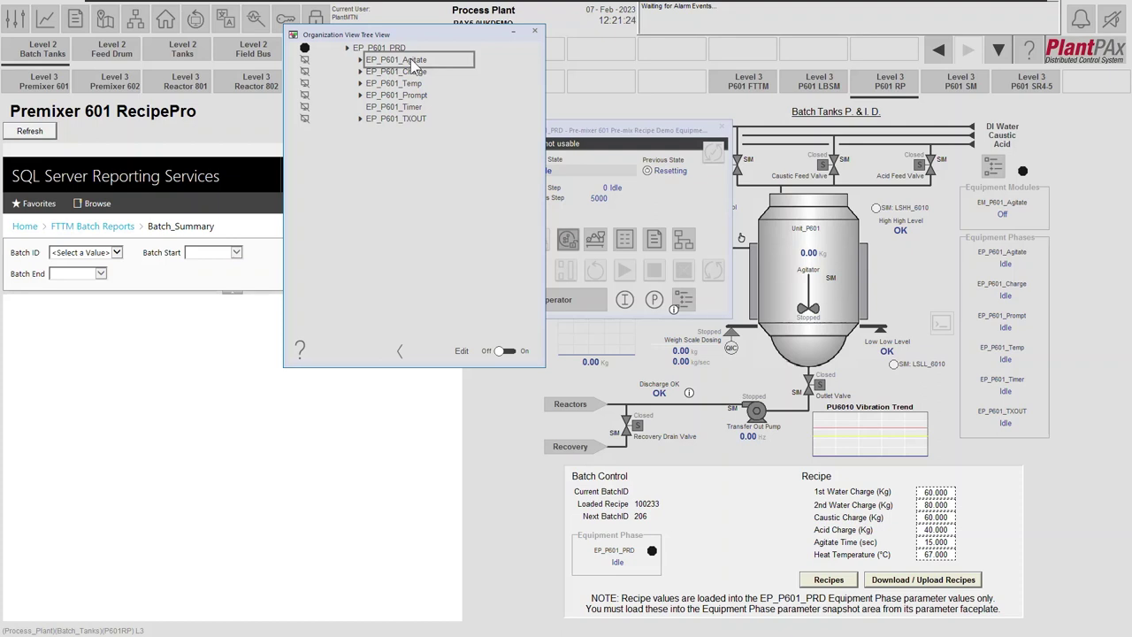
# - Select EP_P601_PRD, move the tree window down-left, and return to the Premixer 601 overview display
pyautogui.click(382, 48)
pyautogui.moveTo(435, 147); pyautogui.dragTo(346, 176)
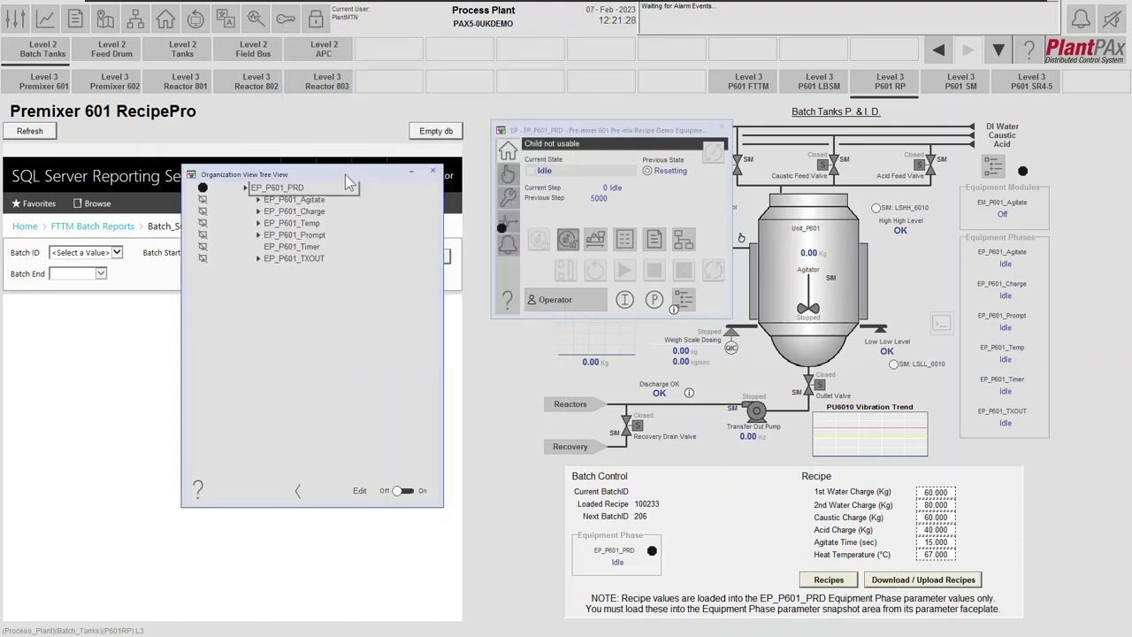
pyautogui.click(50, 83)
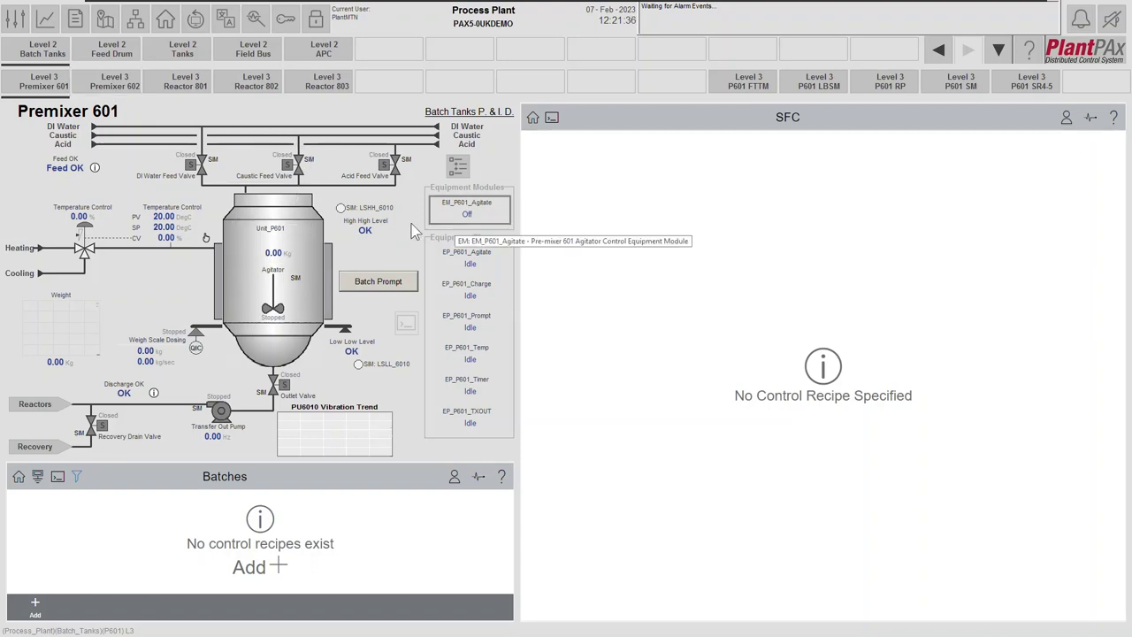
# - Open the Unit_P601 faceplate and its organization tree, then open the EP_P601_PRD faceplate from the tree
pyautogui.click(304, 242)
pyautogui.moveTo(404, 254); pyautogui.dragTo(701, 129)
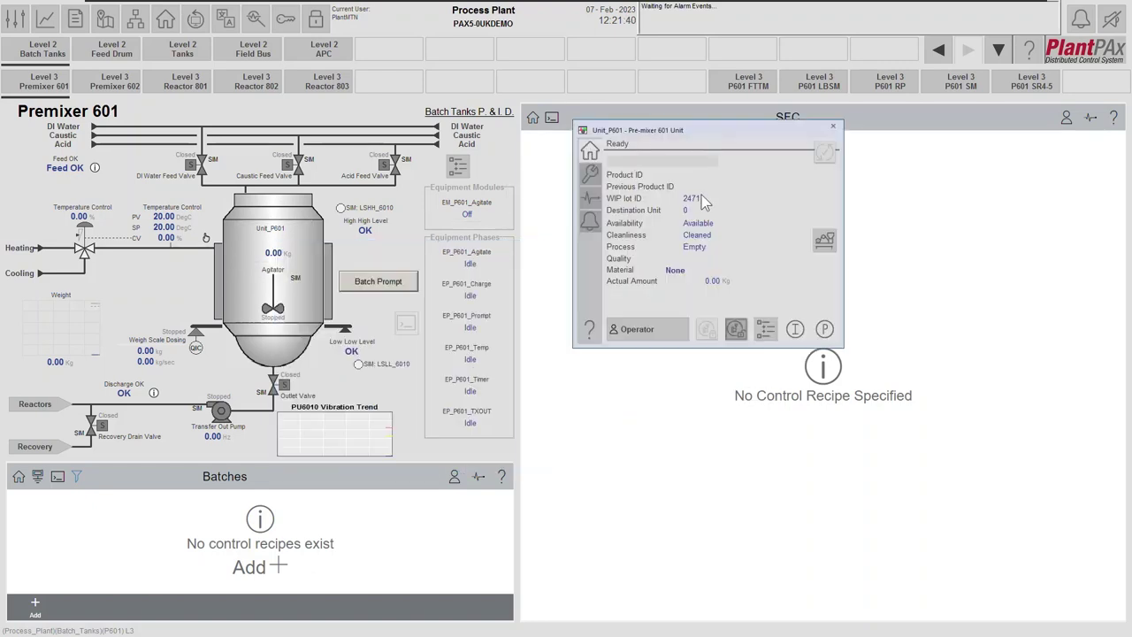
pyautogui.click(732, 332)
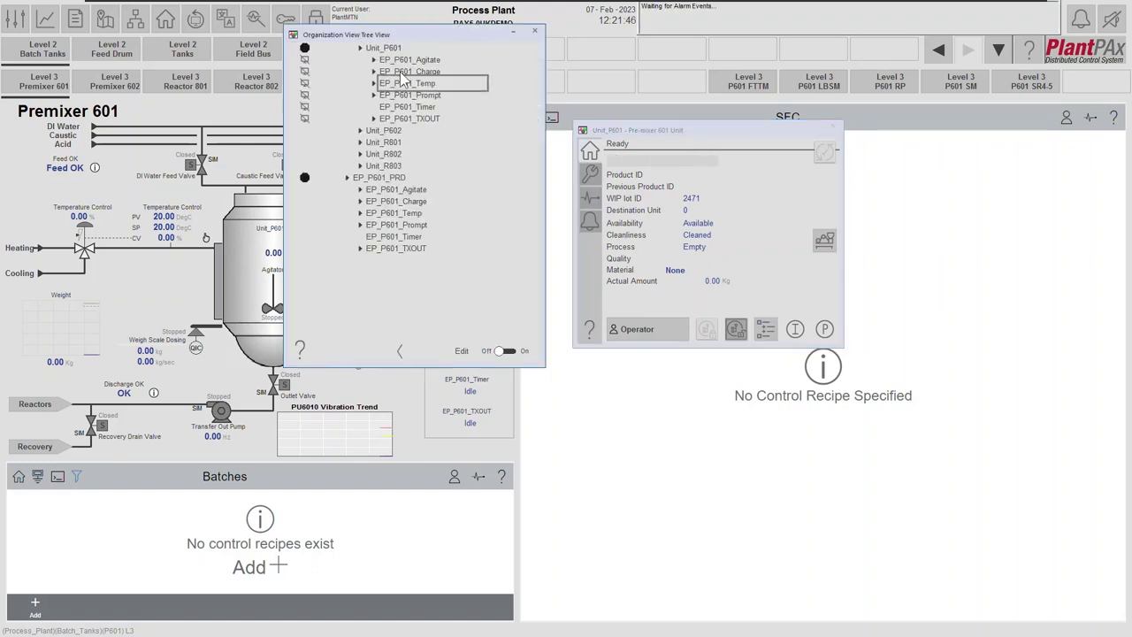
pyautogui.moveTo(387, 52)
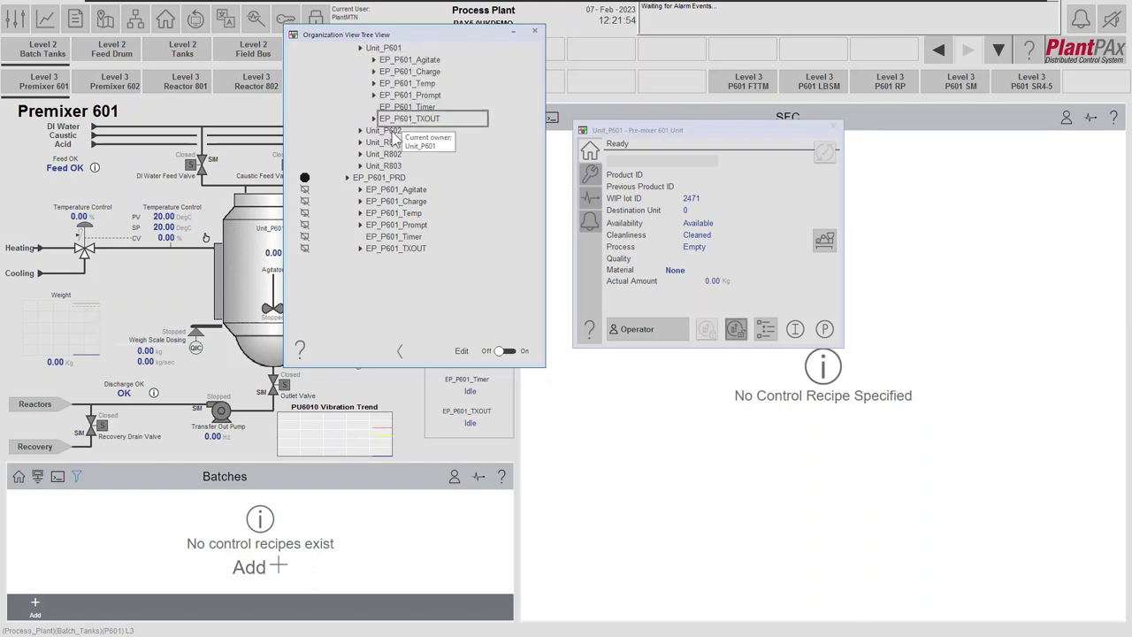
pyautogui.moveTo(382, 187)
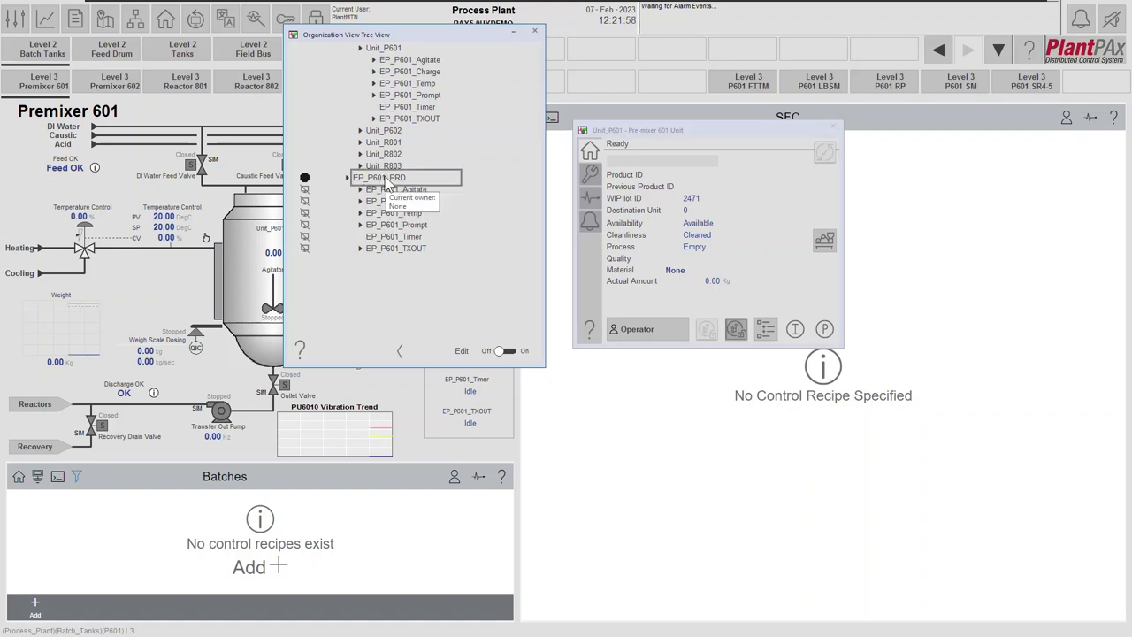
pyautogui.click(387, 180)
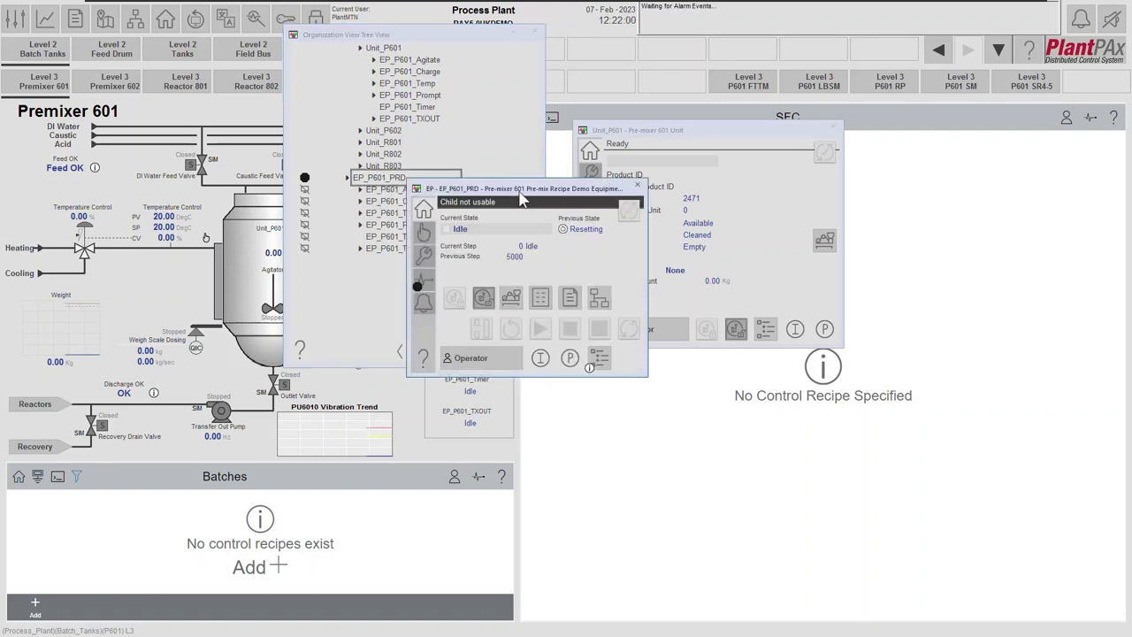
pyautogui.moveTo(520, 193); pyautogui.dragTo(697, 396)
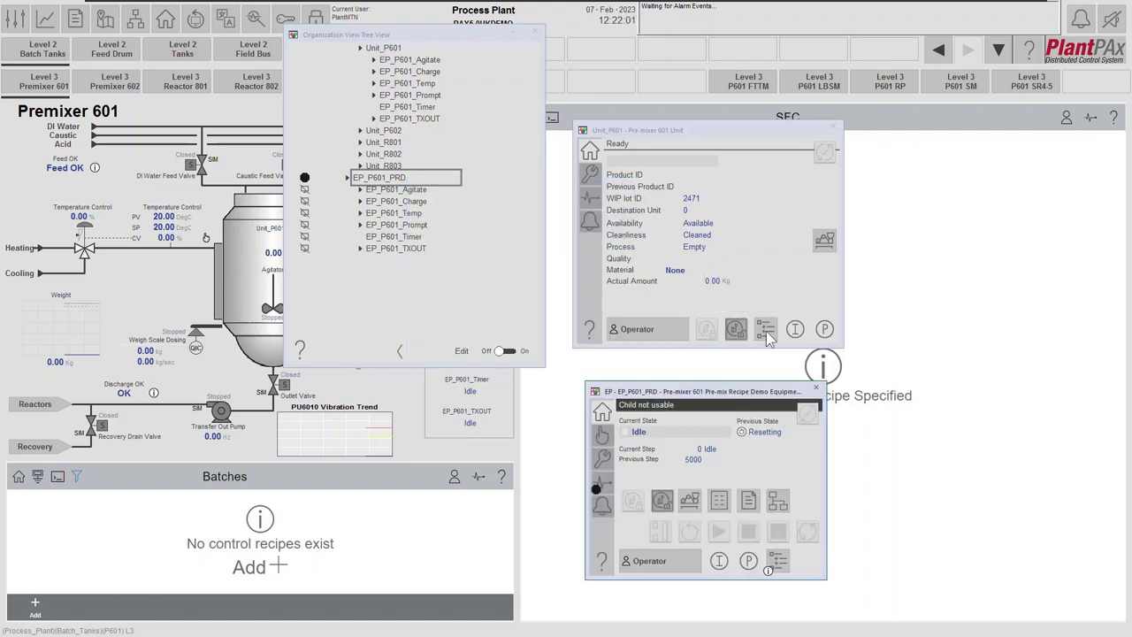
# - Release Unit_P601's child command sources so EP_P601_PRD reports Ready
pyautogui.click(655, 139)
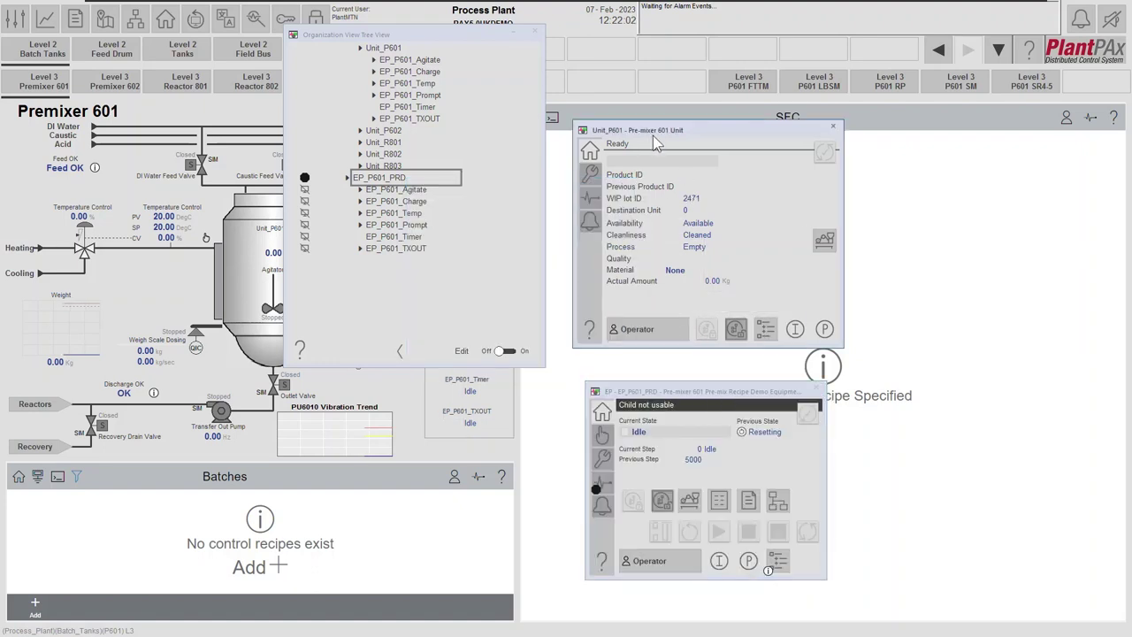
pyautogui.click(736, 329)
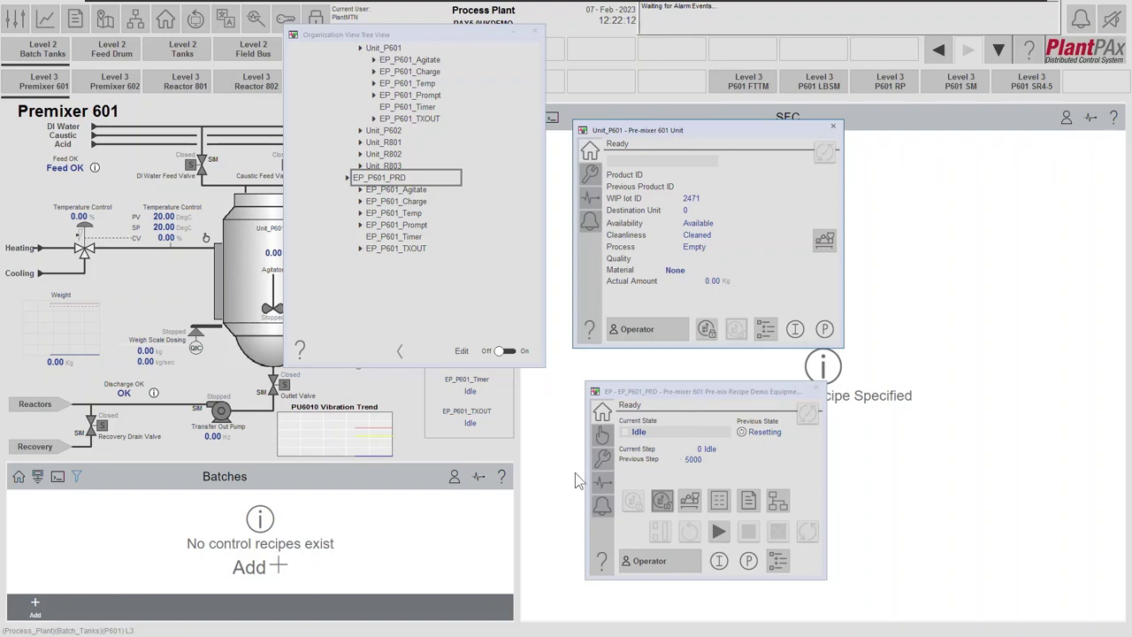
pyautogui.moveTo(423, 251)
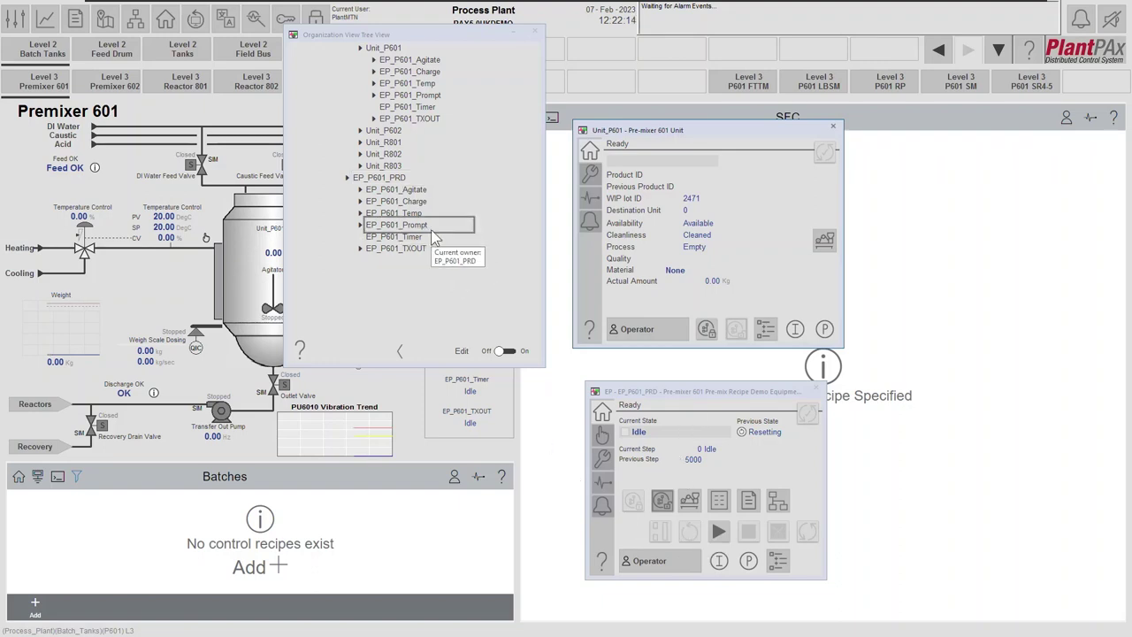
pyautogui.moveTo(413, 184)
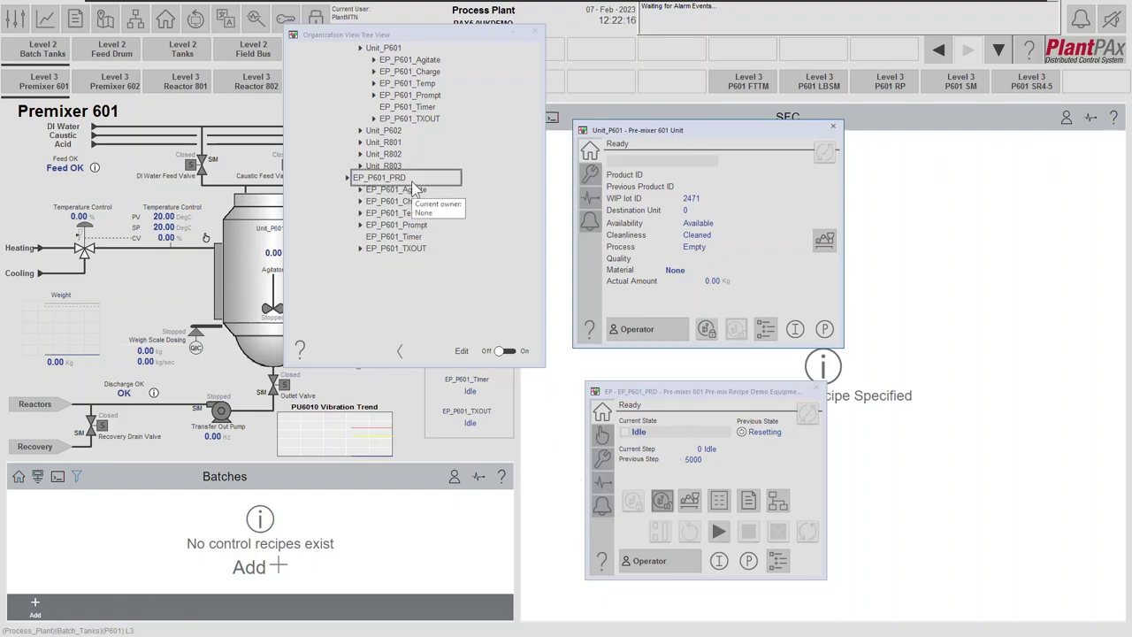